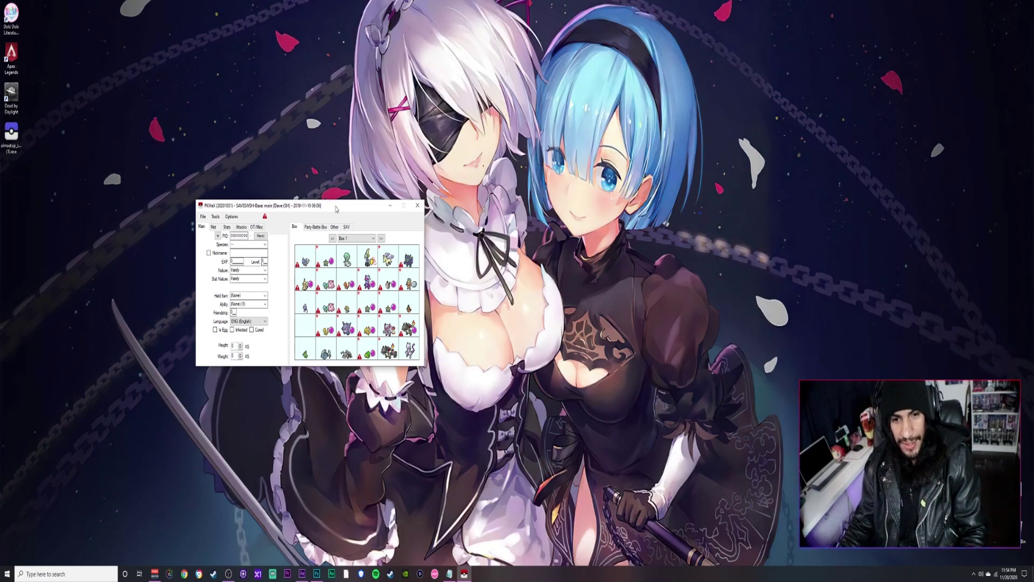
# Move the open PKHeX window aside on the desktop and close it.
pyautogui.moveTo(336, 208)
pyautogui.mouseDown()
pyautogui.moveTo(433, 210)
pyautogui.moveTo(350, 204)
pyautogui.mouseUp()
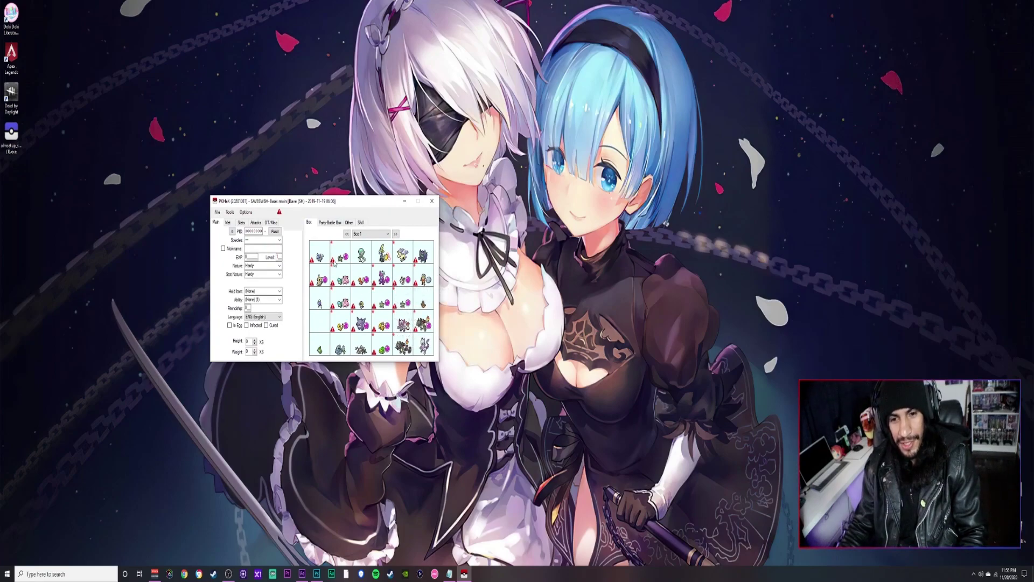
pyautogui.moveTo(401, 300)
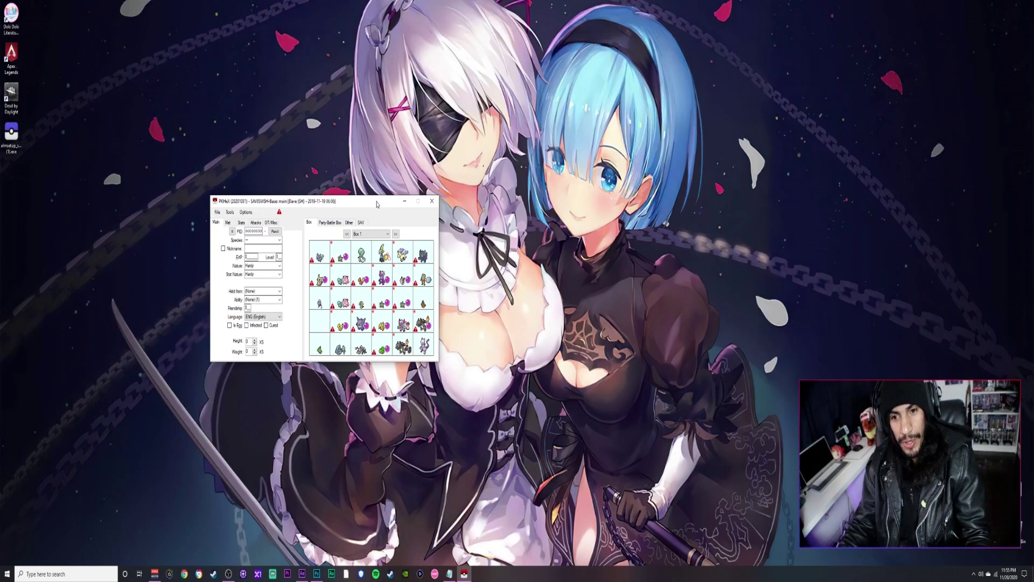
pyautogui.moveTo(377, 205); pyautogui.dragTo(485, 211)
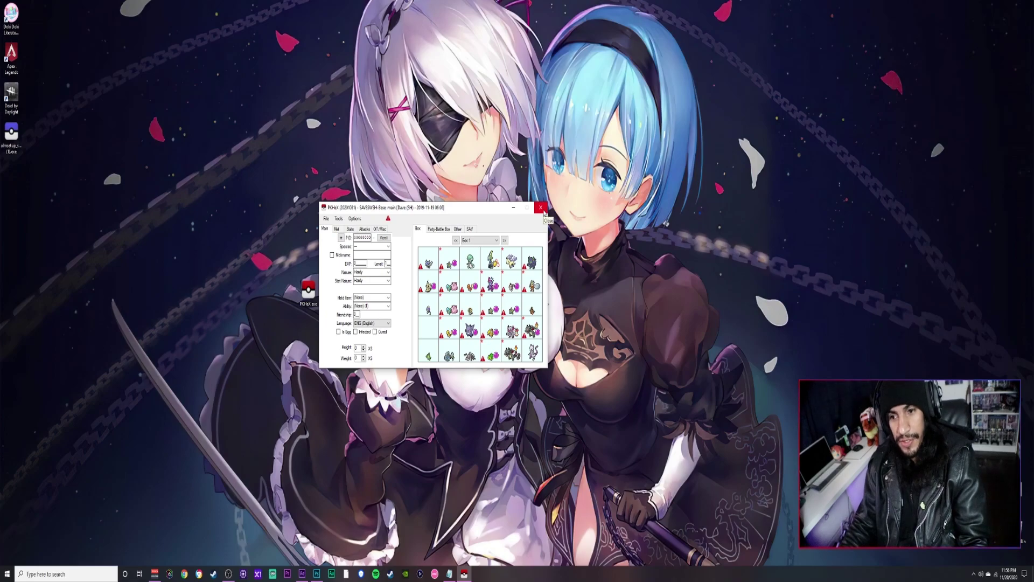
pyautogui.click(541, 208)
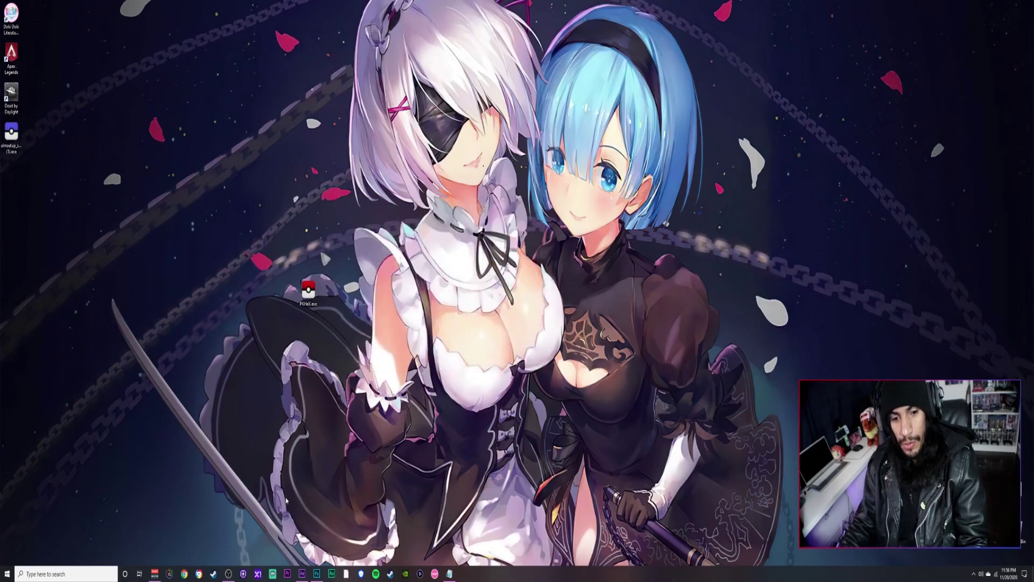
# Switch to Chrome, download almsetup_stable.exe from the latest PKHeX-Plugins release on GitHub, and minimize the browser.
pyautogui.click(184, 574)
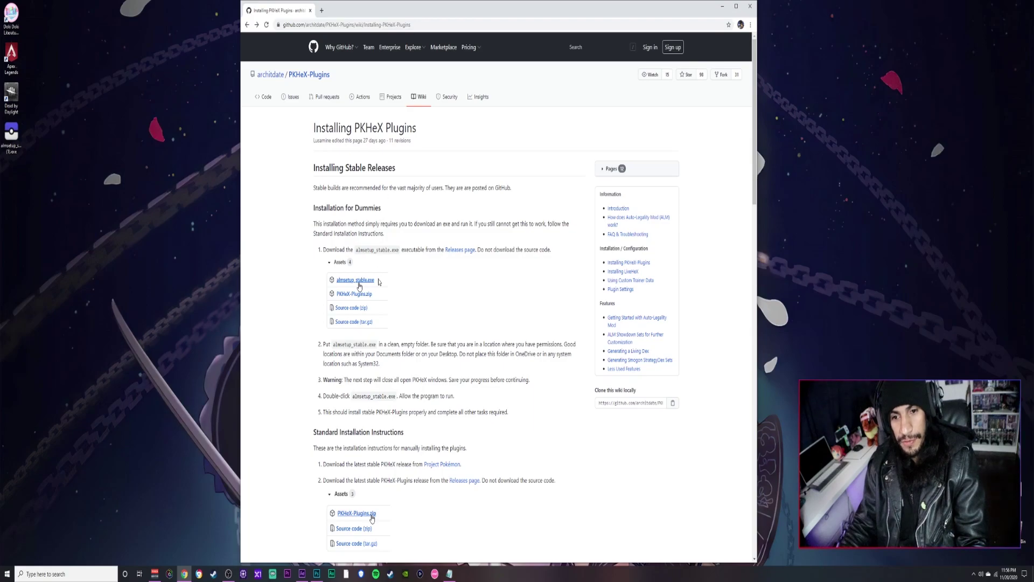
pyautogui.moveTo(484, 249); pyautogui.dragTo(464, 249)
pyautogui.click(460, 251)
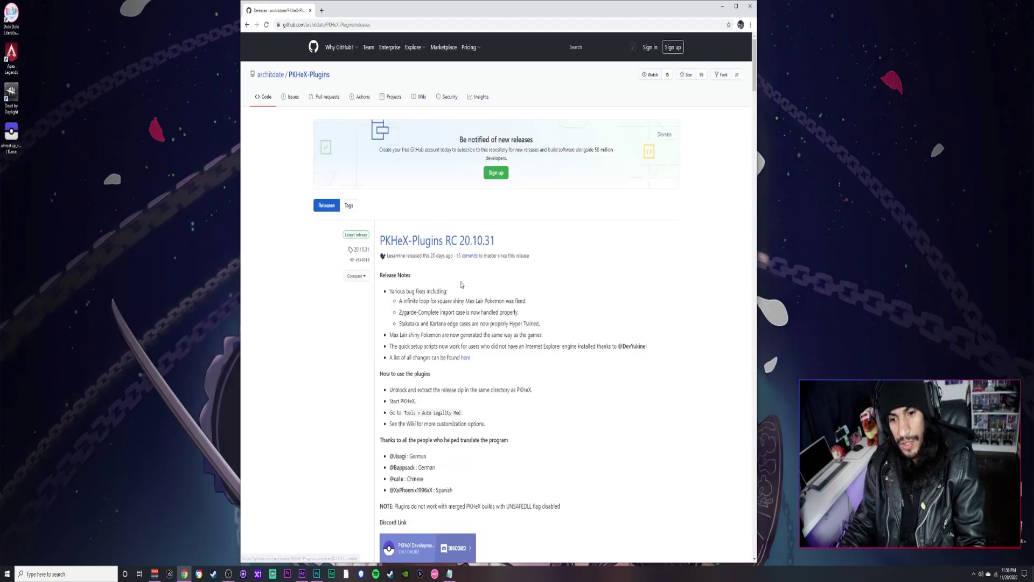
pyautogui.scroll(-5, 462, 284)
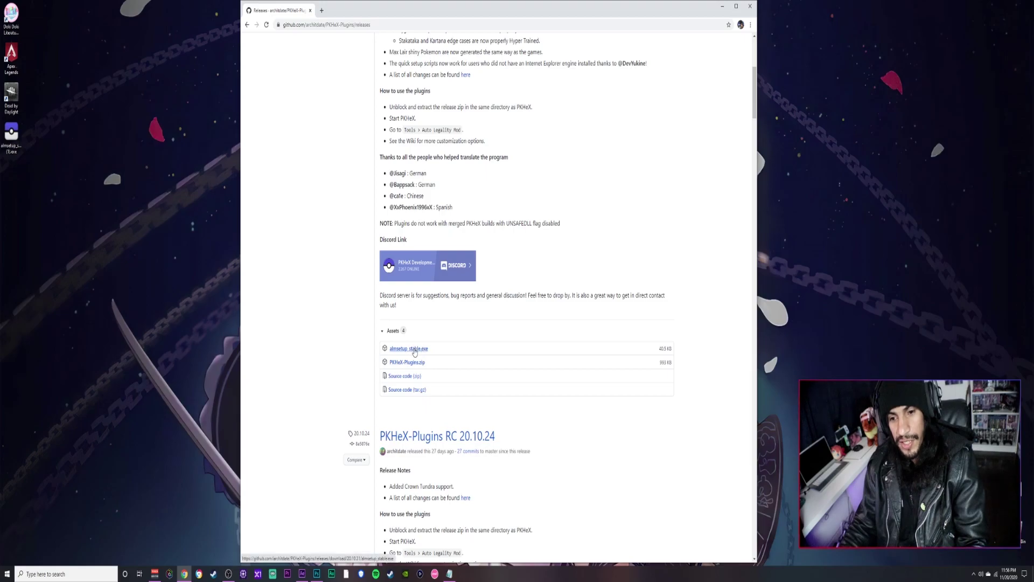
pyautogui.click(428, 349)
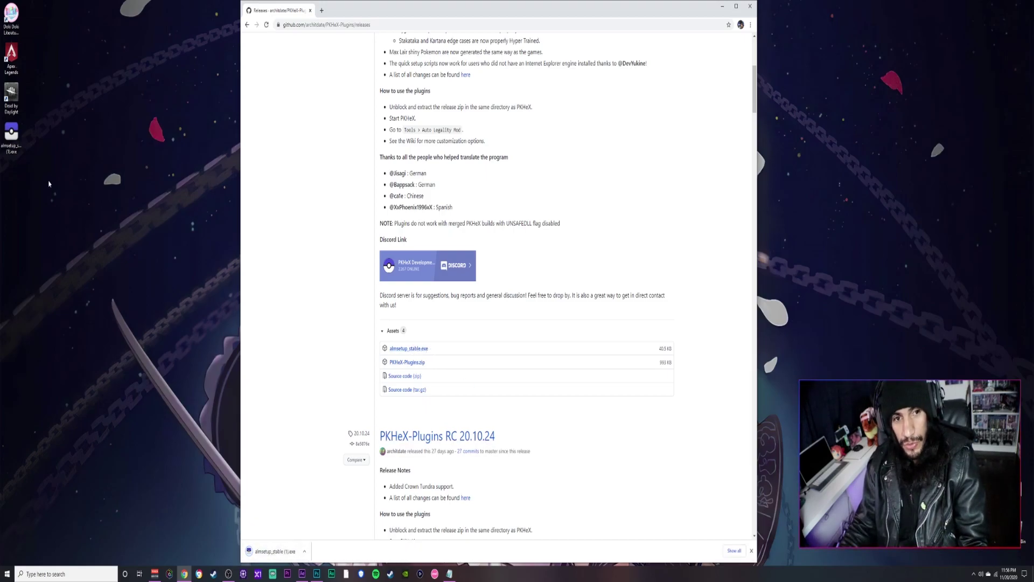
pyautogui.click(722, 8)
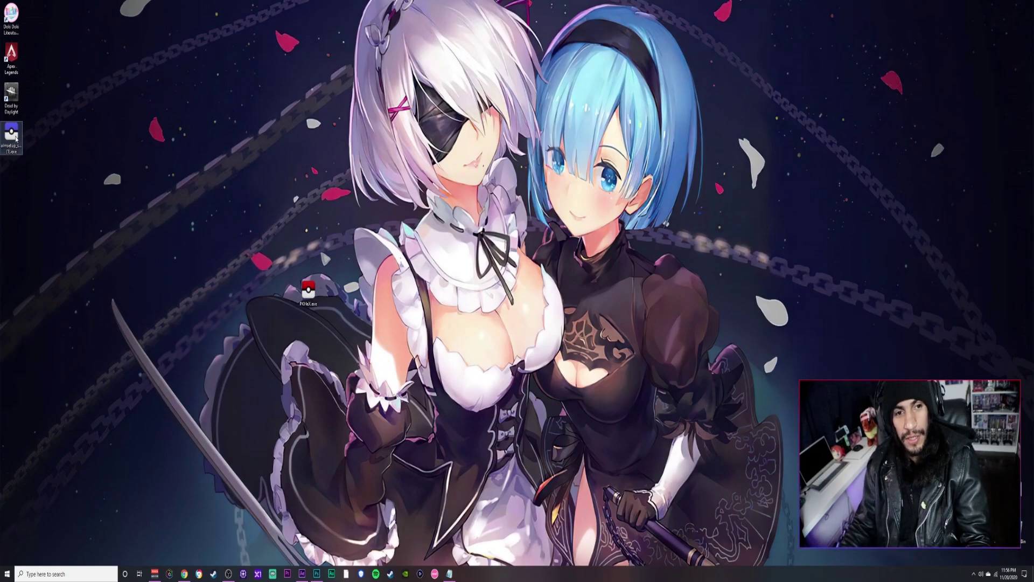
# Unblock the downloaded almsetup_stable (1).exe in its file properties and apply the change.
pyautogui.doubleClick(16, 138)
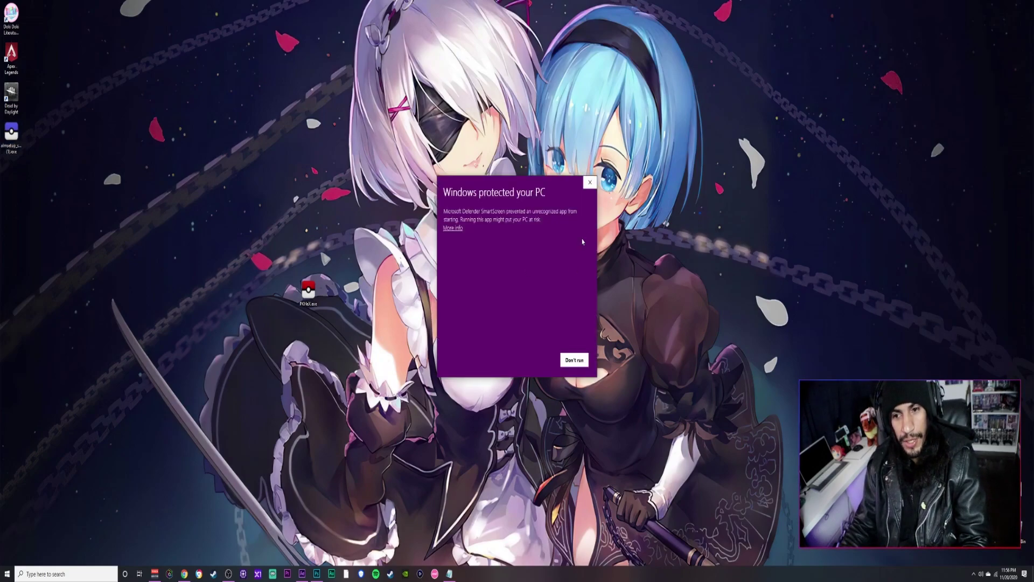
pyautogui.click(590, 183)
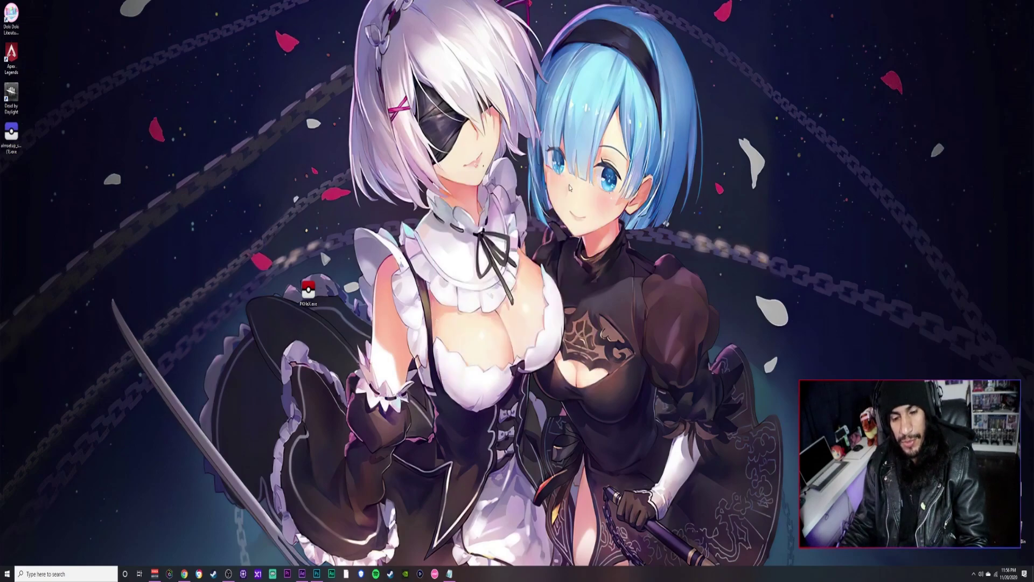
pyautogui.rightClick(13, 137)
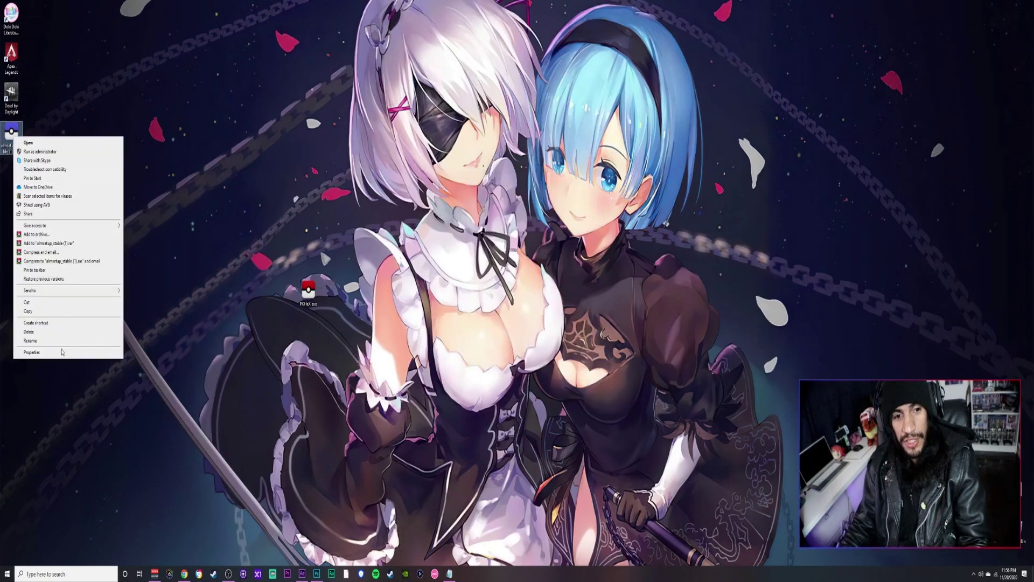
pyautogui.click(56, 356)
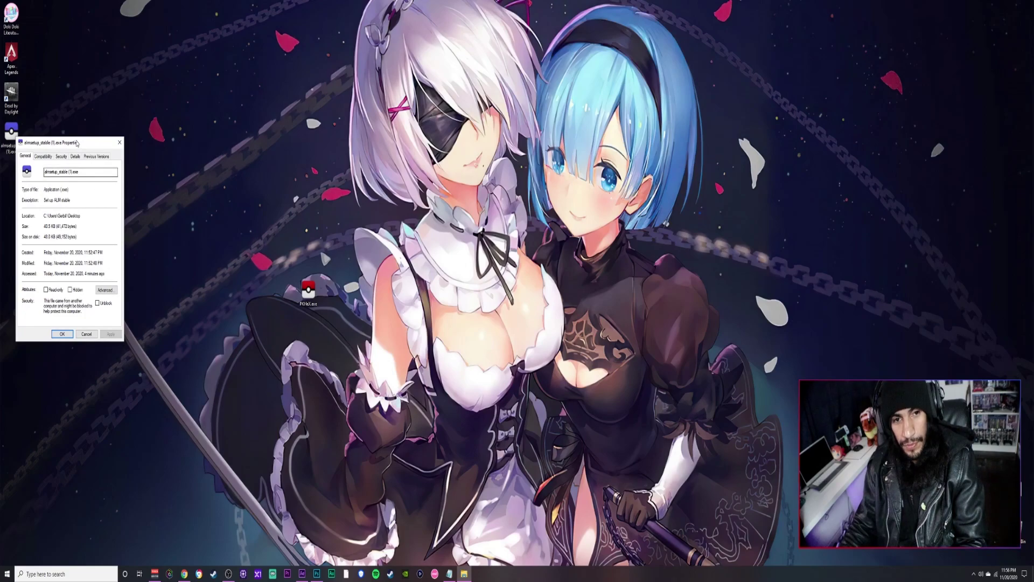
pyautogui.moveTo(79, 130); pyautogui.dragTo(290, 74)
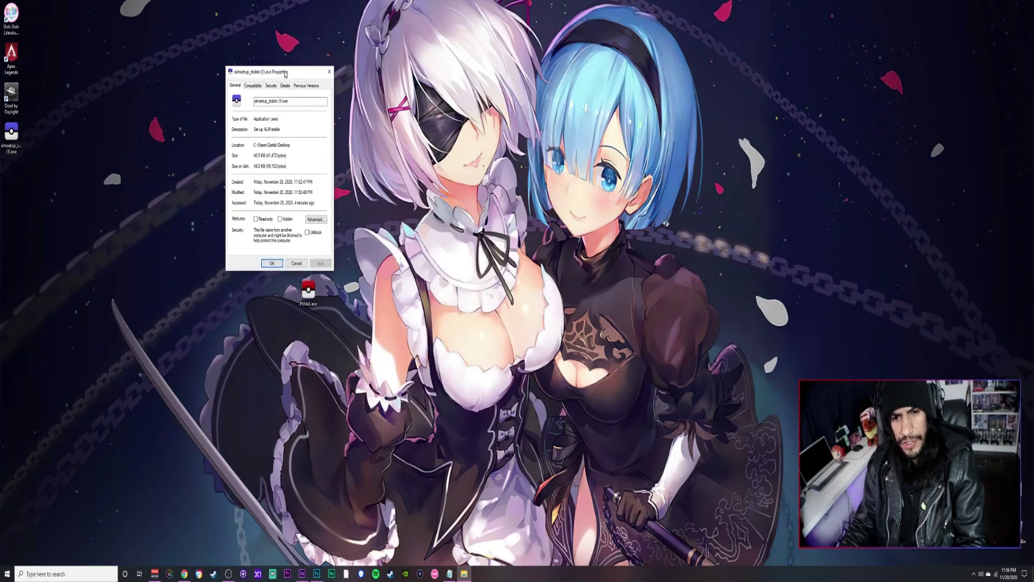
pyautogui.click(307, 232)
pyautogui.click(321, 263)
pyautogui.click(272, 263)
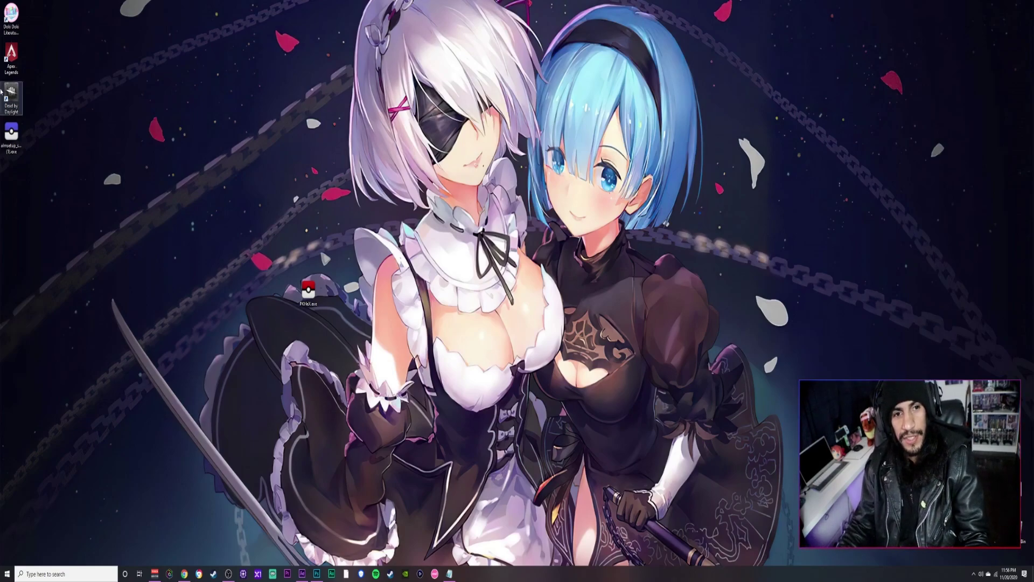
# Run the almsetup_stable setup and place the resulting PKHeX program and plugins folder side by side near the middle of the desktop.
pyautogui.doubleClick(15, 139)
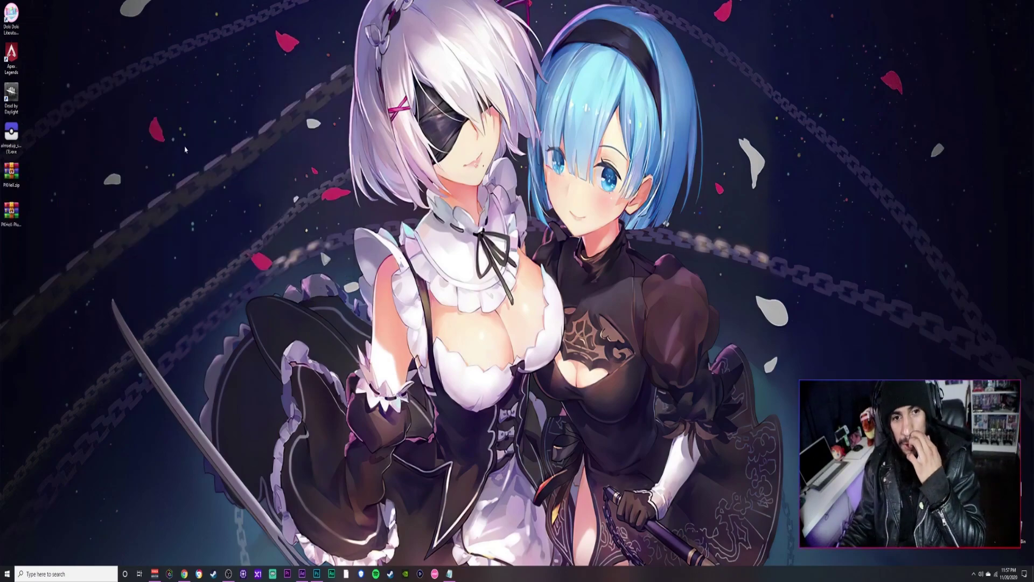
pyautogui.moveTo(11, 291); pyautogui.dragTo(308, 253)
pyautogui.moveTo(18, 260); pyautogui.dragTo(340, 261)
# Launch the newly installed PKHeX and view the available Auto-Legality Mod commands.
pyautogui.doubleClick(308, 251)
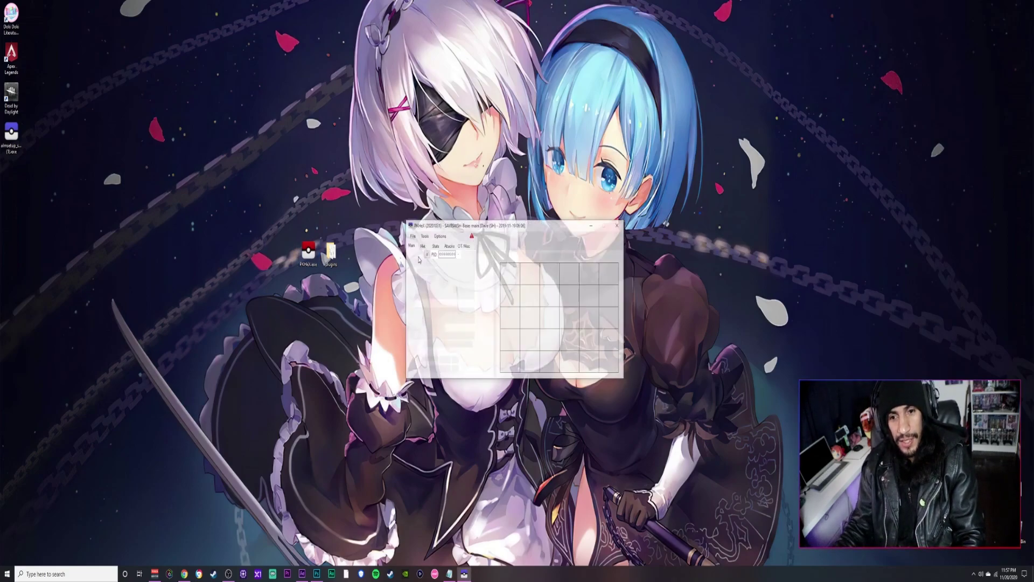
pyautogui.moveTo(536, 203); pyautogui.dragTo(425, 189)
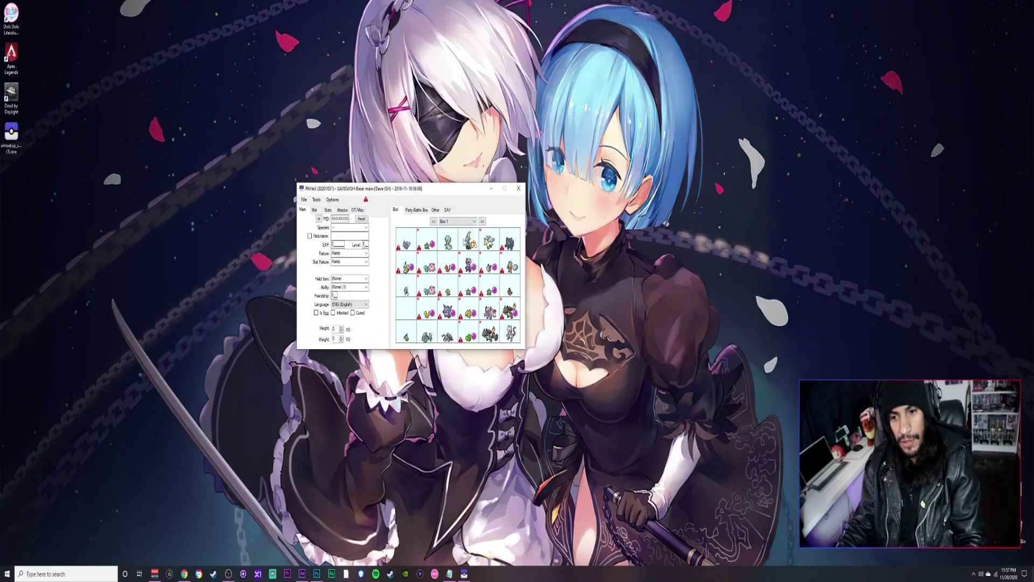
pyautogui.moveTo(474, 281)
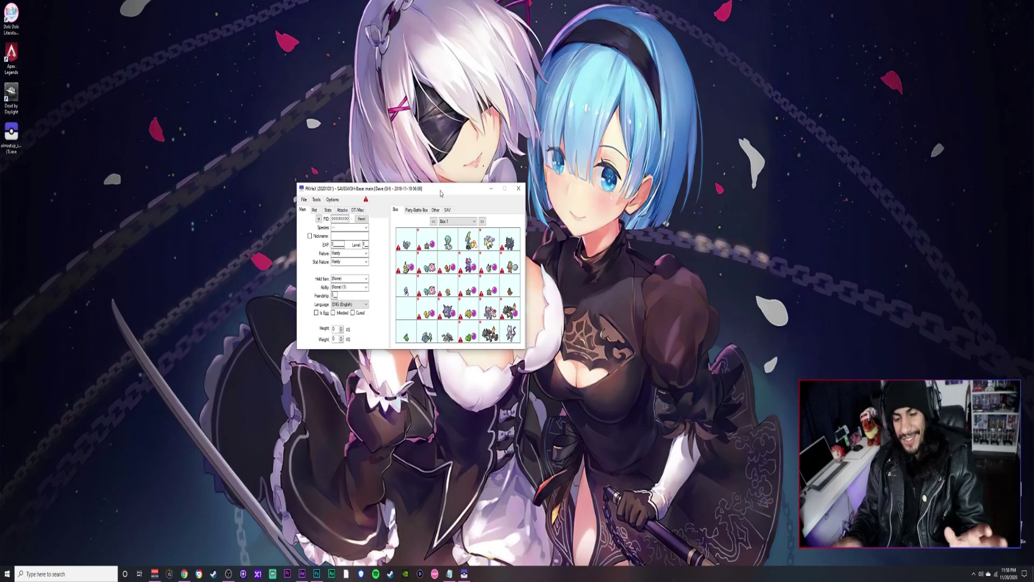
pyautogui.moveTo(441, 193); pyautogui.dragTo(495, 193)
pyautogui.click(370, 201)
pyautogui.moveTo(404, 213)
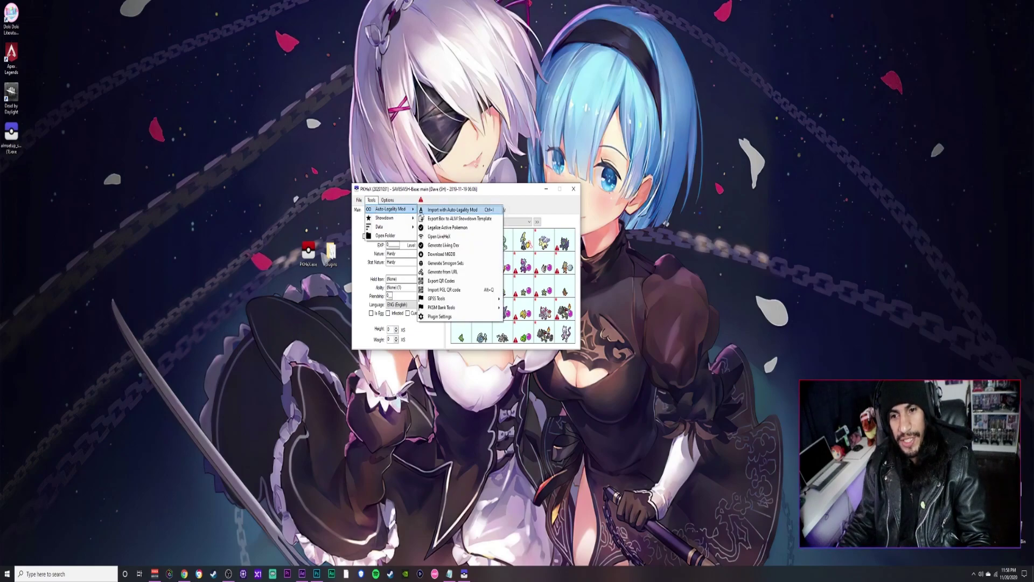
pyautogui.click(535, 204)
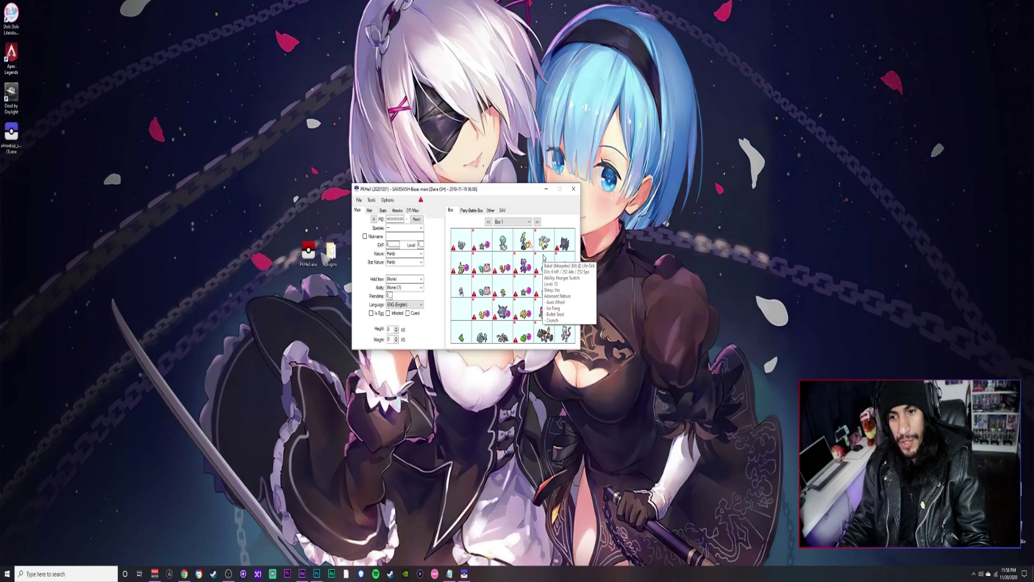
# Load the Gengar from Box 1 into the editor and view its legality report.
pyautogui.moveTo(525, 322)
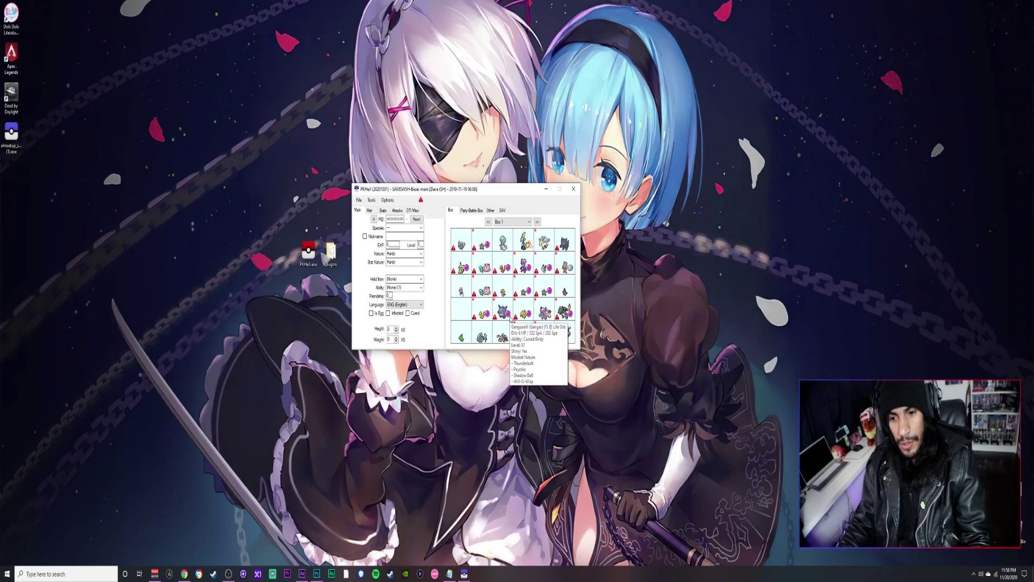
pyautogui.click(504, 313)
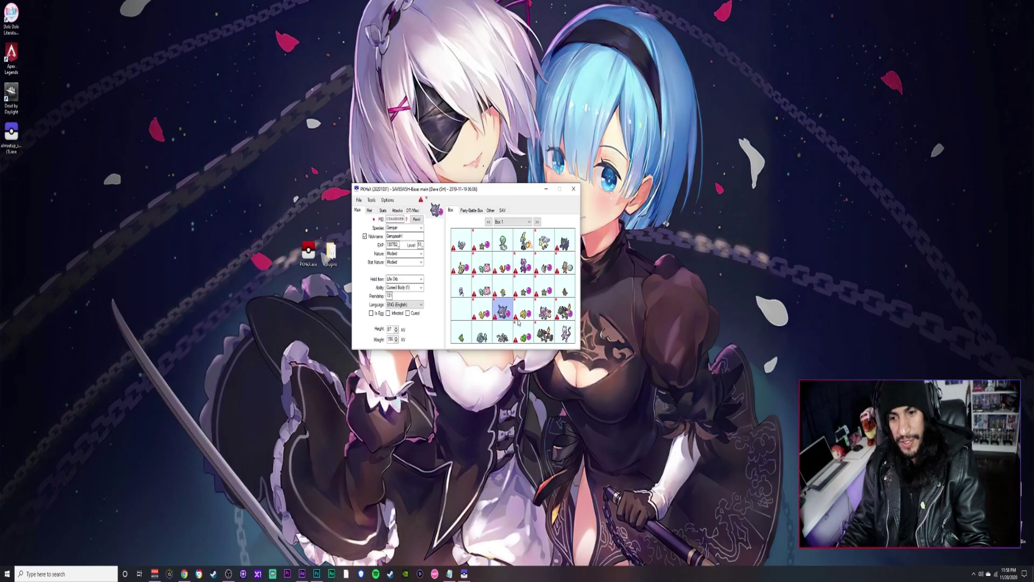
pyautogui.click(421, 200)
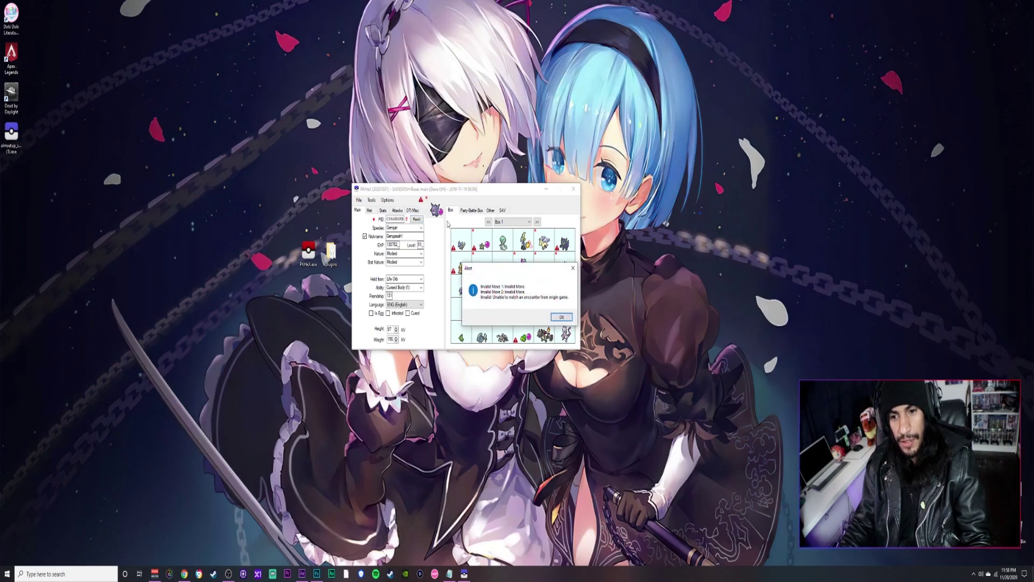
pyautogui.click(560, 318)
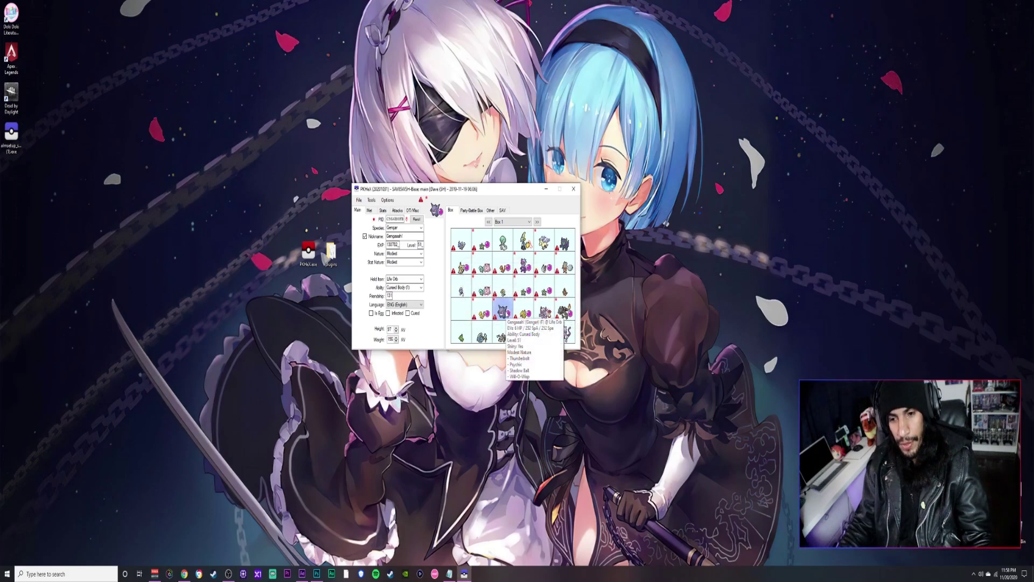
# Legalize the active Gengar with the Auto-Legality Mod.
pyautogui.click(372, 200)
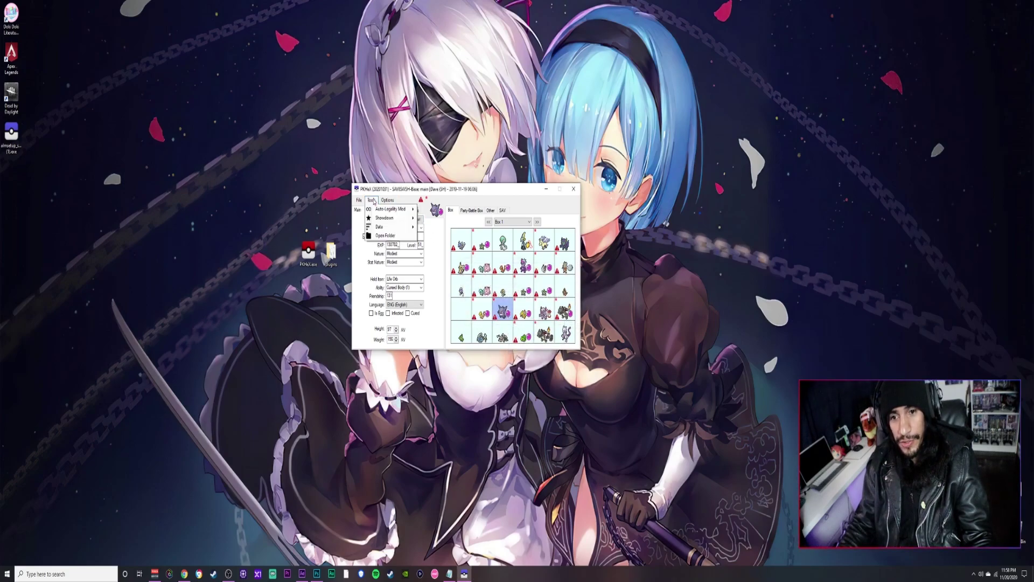
pyautogui.moveTo(374, 210)
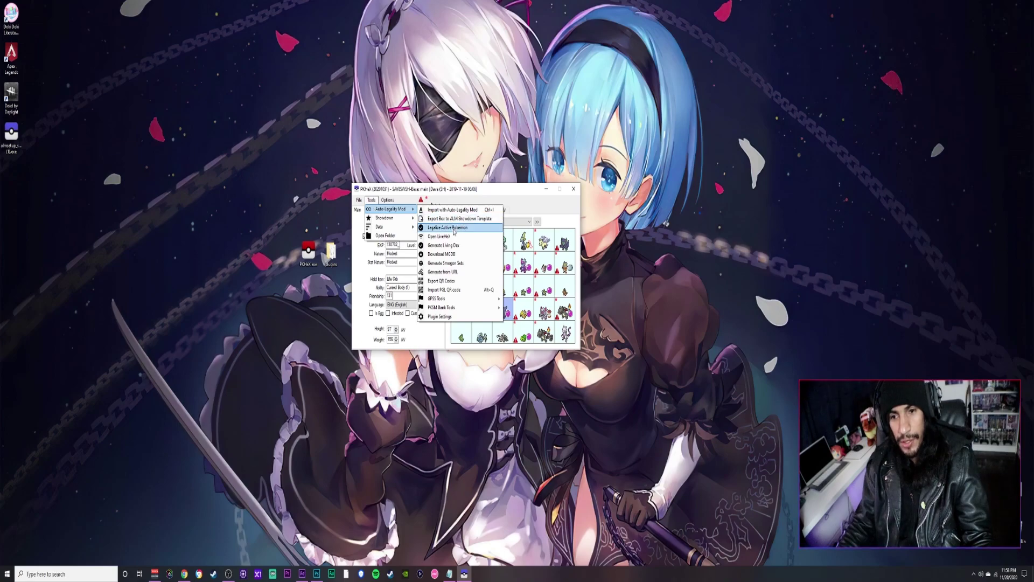
pyautogui.click(448, 228)
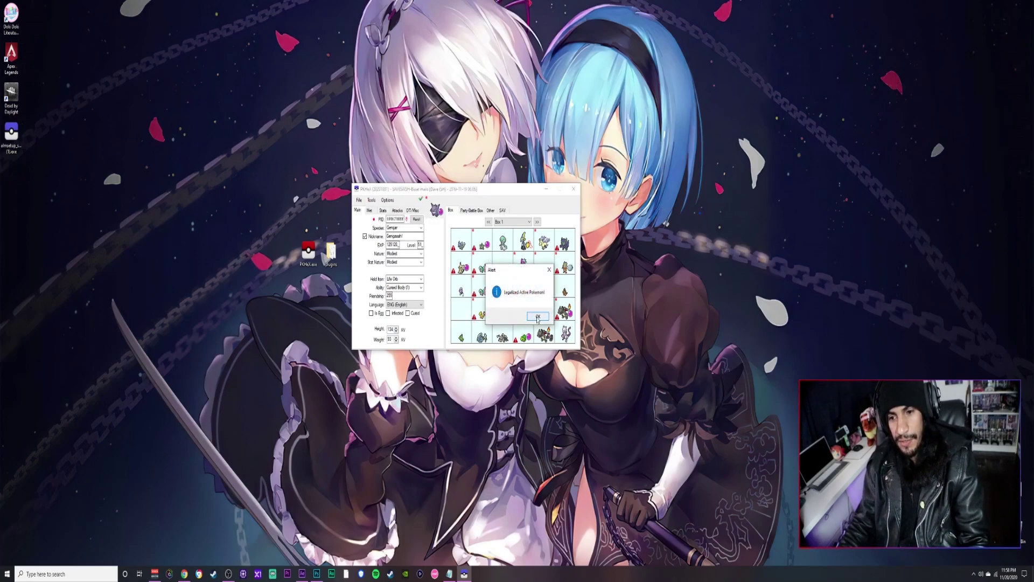
pyautogui.click(538, 318)
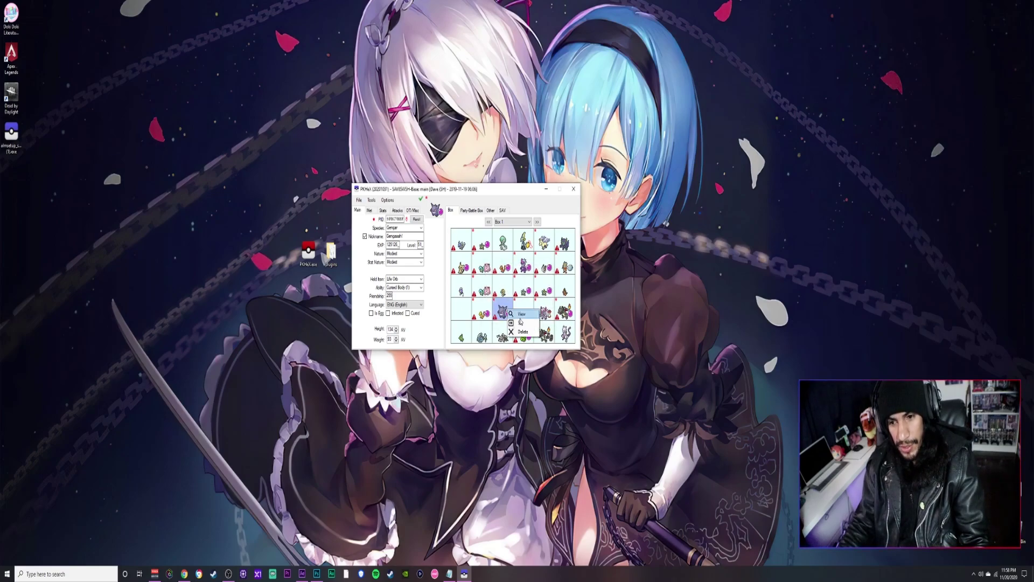
# Load the Bulbasaur from the last row of Box 1 into the editor and show its current moves.
pyautogui.rightClick(522, 334)
pyautogui.click(534, 339)
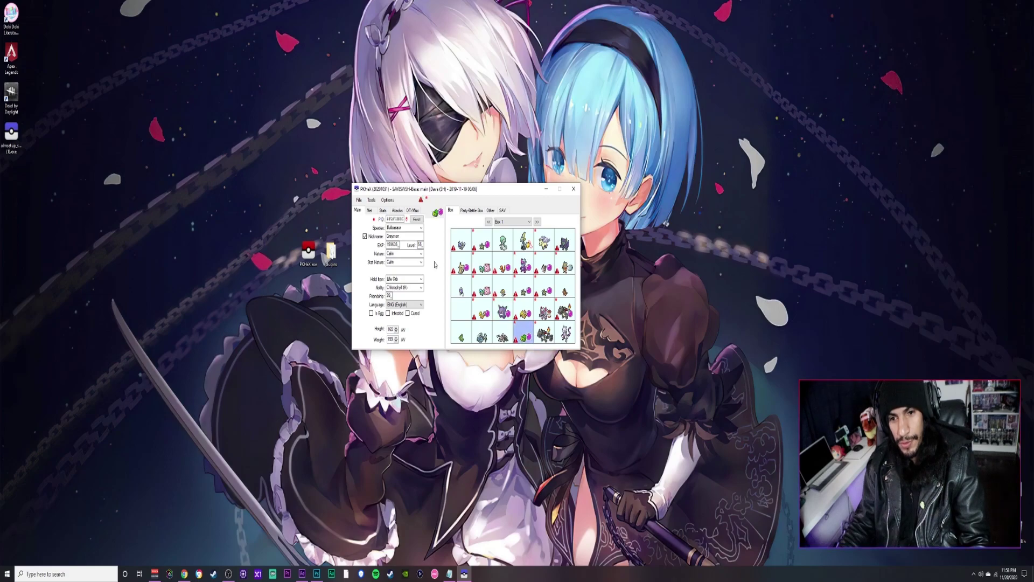
pyautogui.click(397, 211)
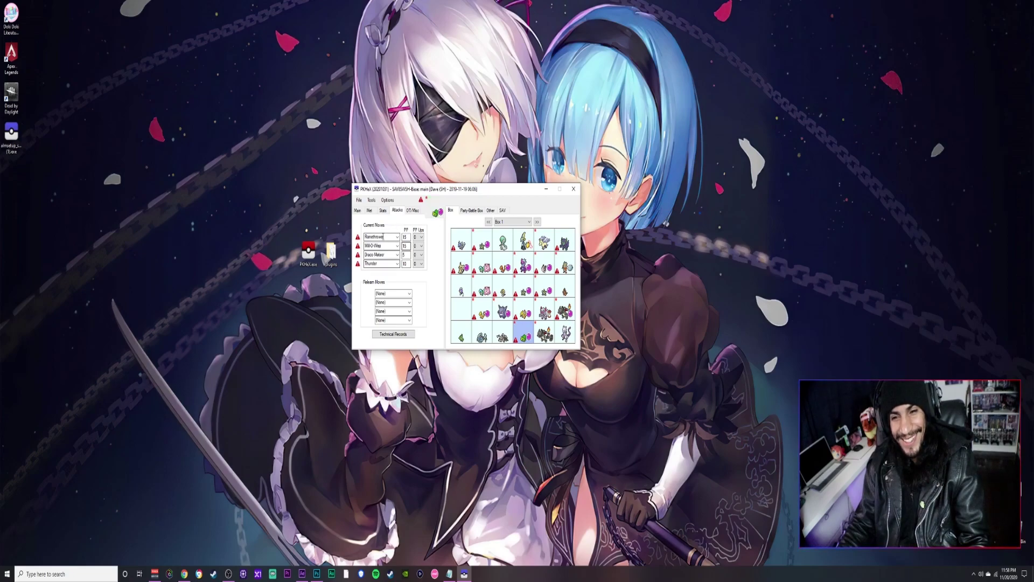
# Try to legalize the active Bulbasaur with the Auto-Legality Mod.
pyautogui.click(371, 200)
pyautogui.moveTo(394, 210)
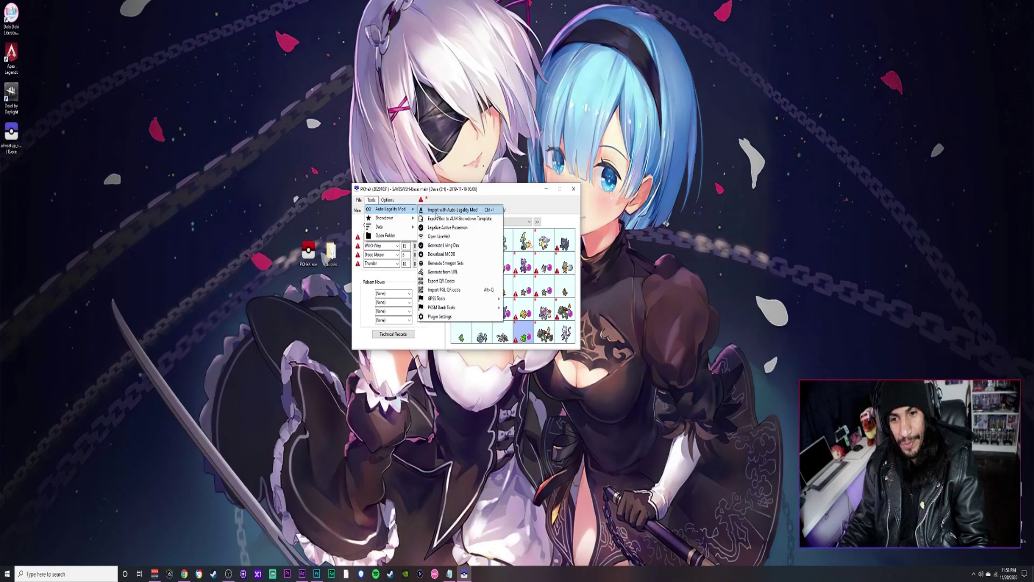
pyautogui.click(447, 228)
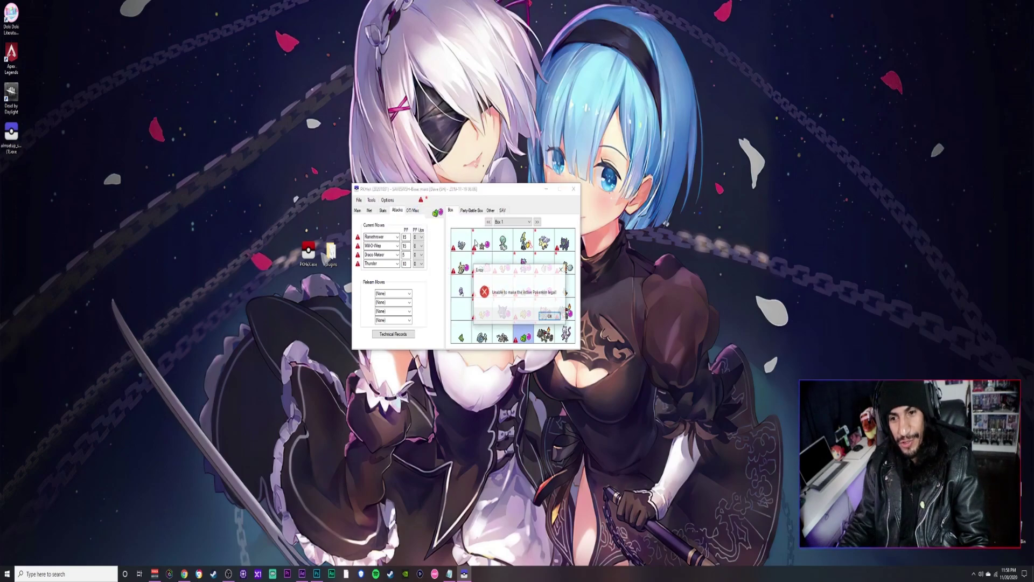
pyautogui.click(548, 316)
# Examine the moves offered for Bulbasaur's first current move slot without changing it.
pyautogui.click(397, 237)
pyautogui.scroll(5, 400, 306)
pyautogui.scroll(10, 397, 297)
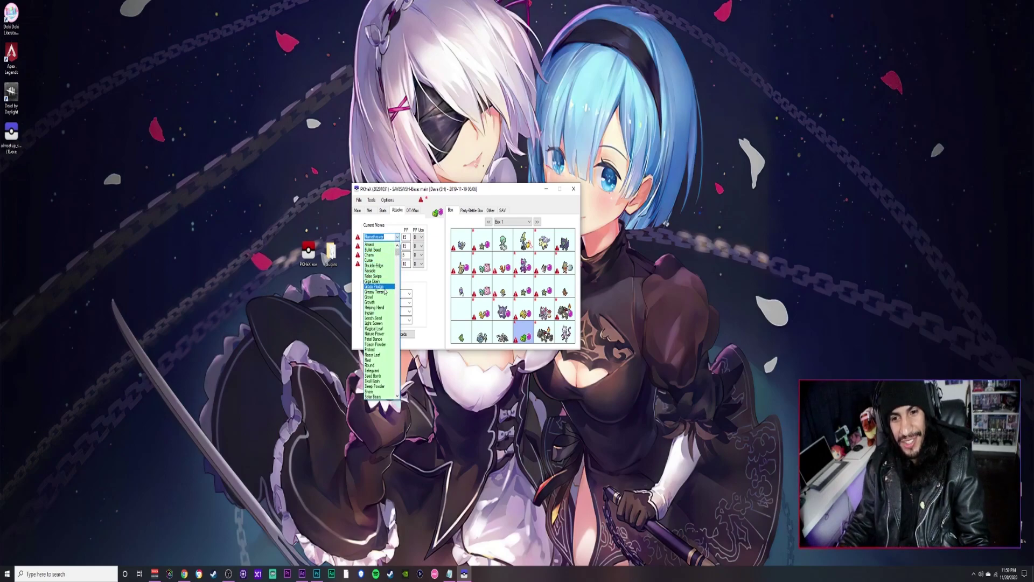
pyautogui.click(437, 282)
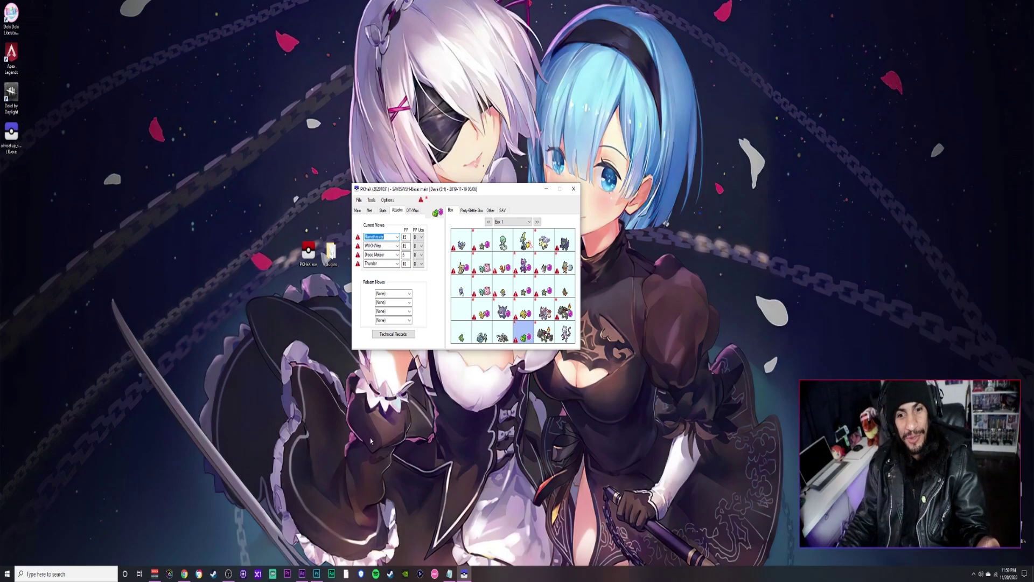
# Load the Pokémon from the last slot of Box 1's fourth row into the editor.
pyautogui.moveTo(563, 333)
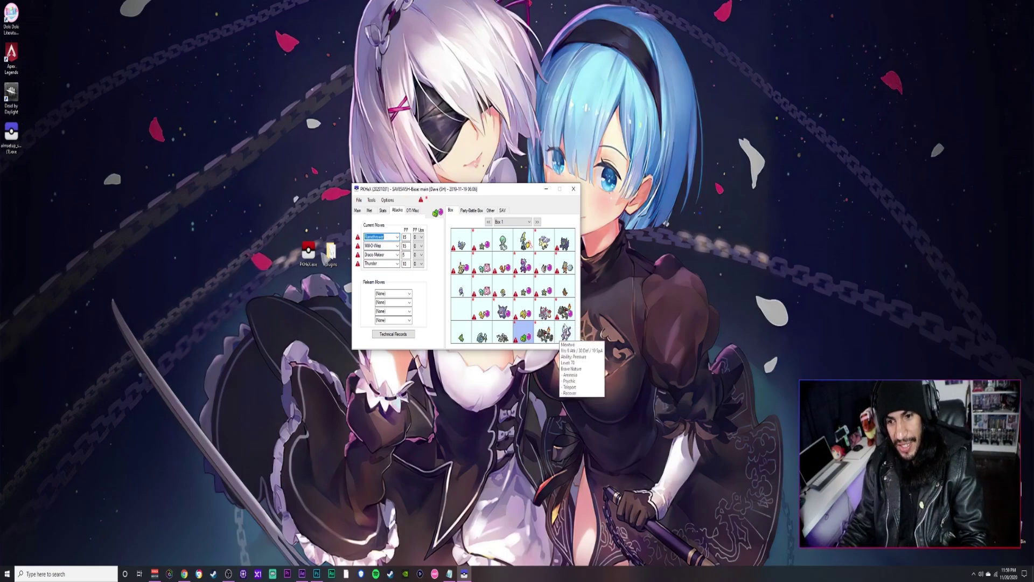
pyautogui.rightClick(566, 312)
pyautogui.click(580, 315)
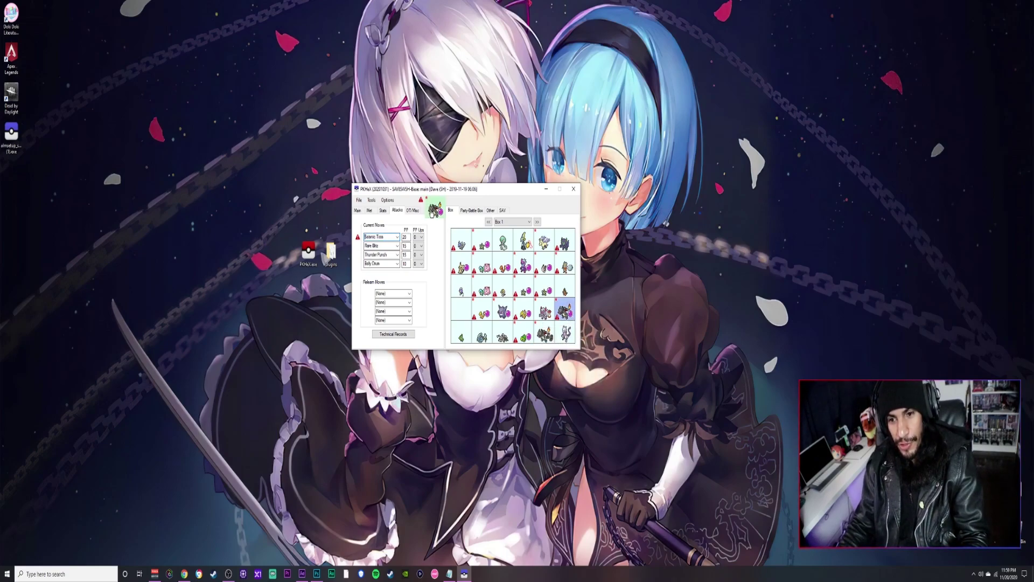
# Legalize the active Pokémon with the Auto-Legality Mod and set it back in its slot in Box 1's fourth row.
pyautogui.click(372, 200)
pyautogui.moveTo(383, 214)
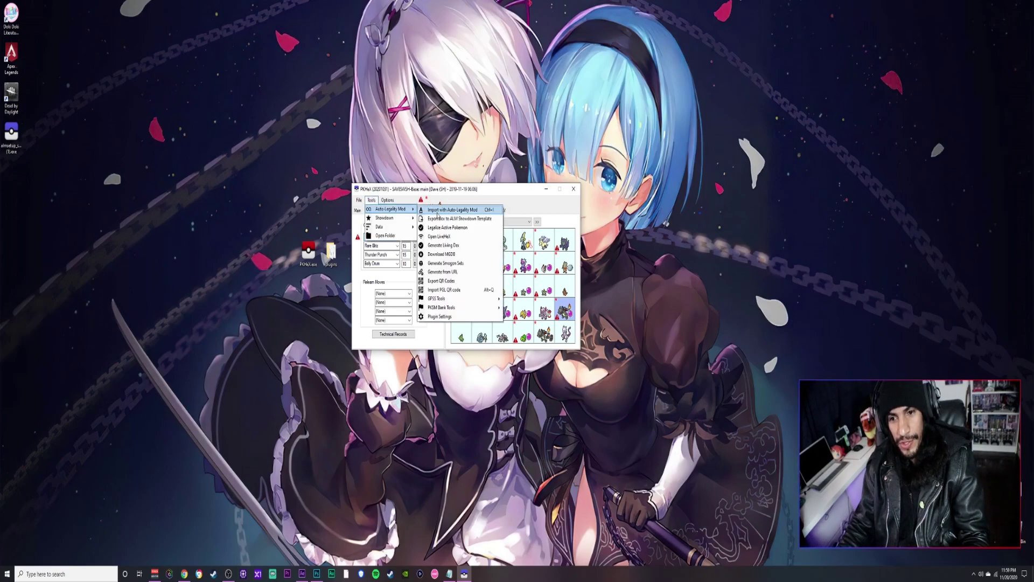
pyautogui.click(447, 218)
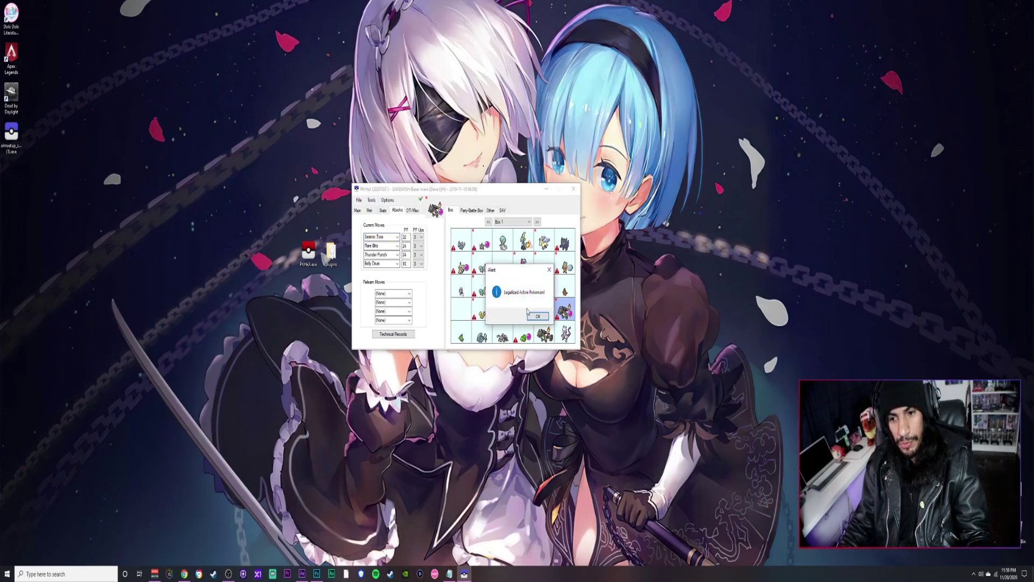
pyautogui.click(530, 314)
pyautogui.rightClick(564, 312)
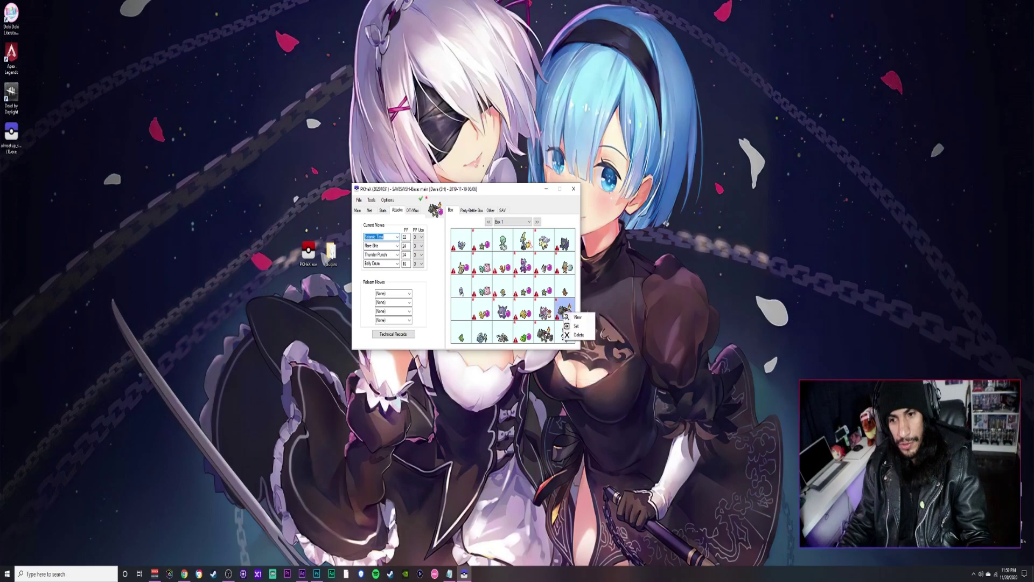
pyautogui.click(576, 326)
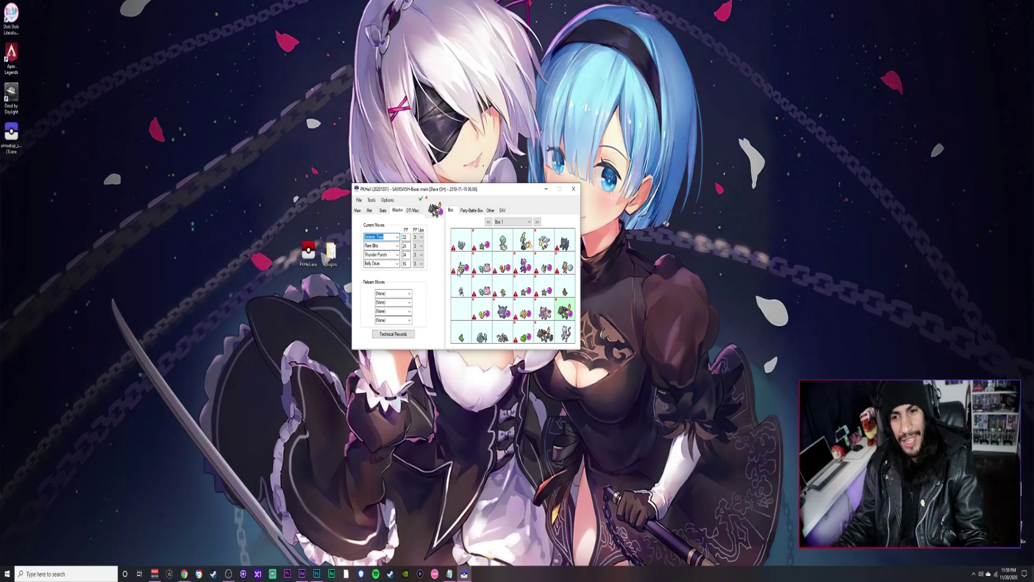
# Load the Mimikyu from the first slot of Box 1's second row and legalize it with the Auto-Legality Mod.
pyautogui.click(462, 268)
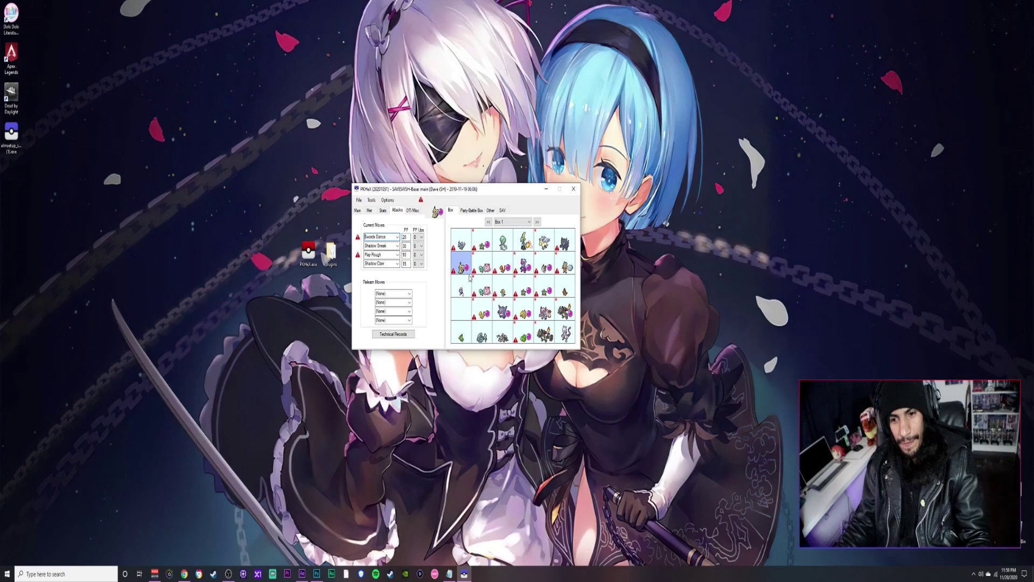
pyautogui.click(360, 212)
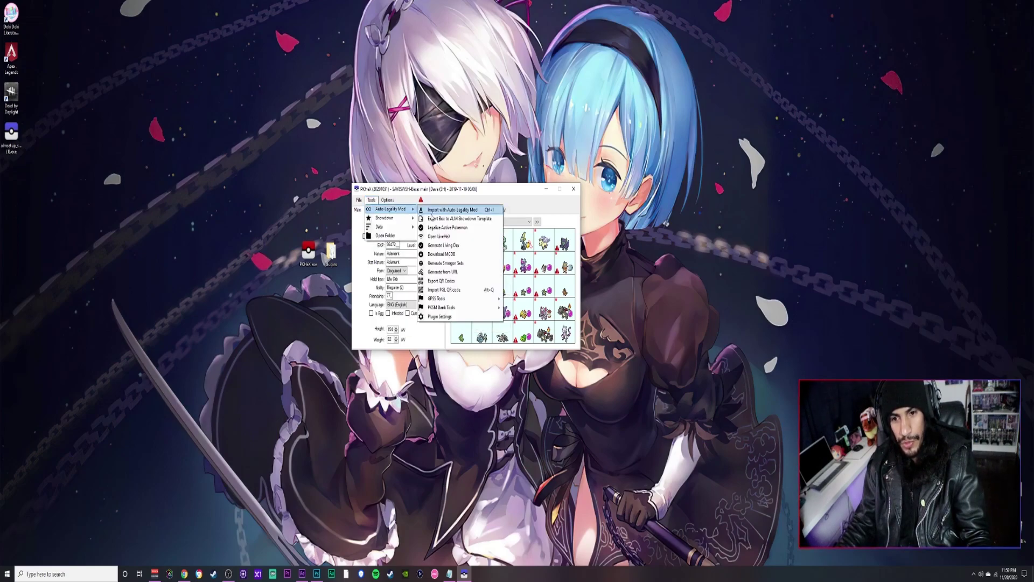
pyautogui.hotkey('ctrl', 't')
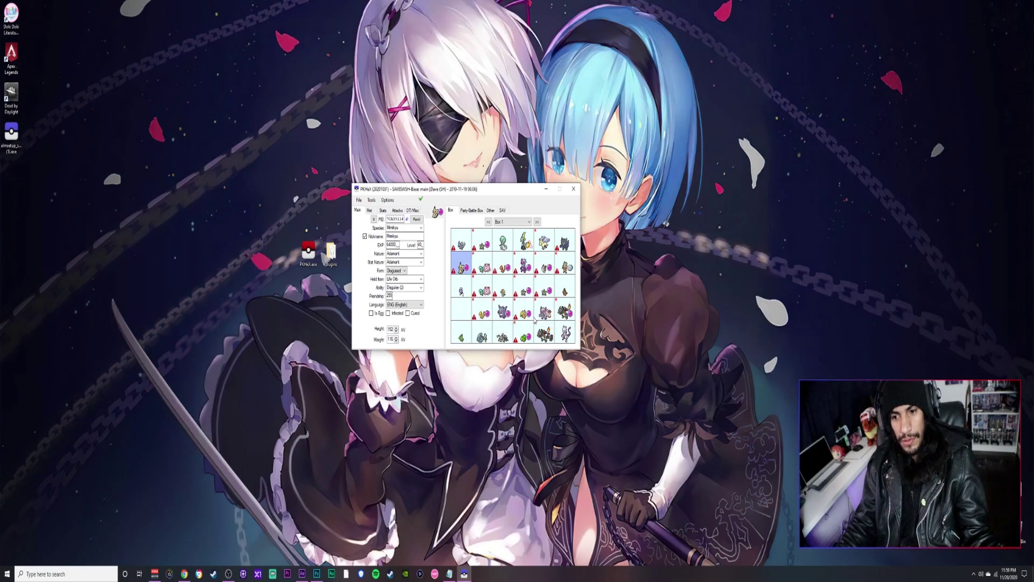
# Switch to Chrome, search for "pikachu smogon" in a new tab, and check Pikachu's SM Smogon page for movesets.
pyautogui.click(185, 574)
pyautogui.click(320, 11)
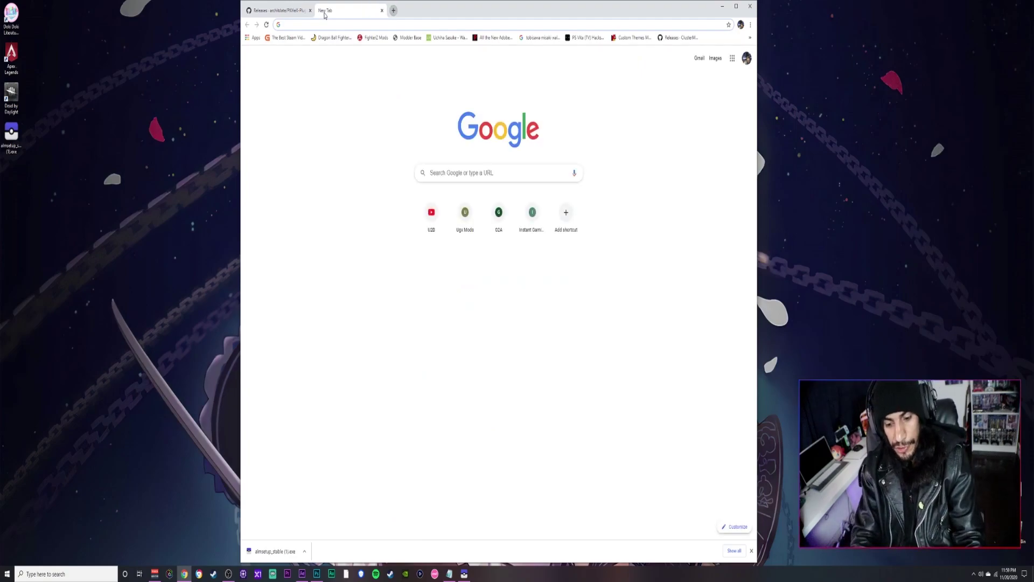
pyautogui.write('pikachu')
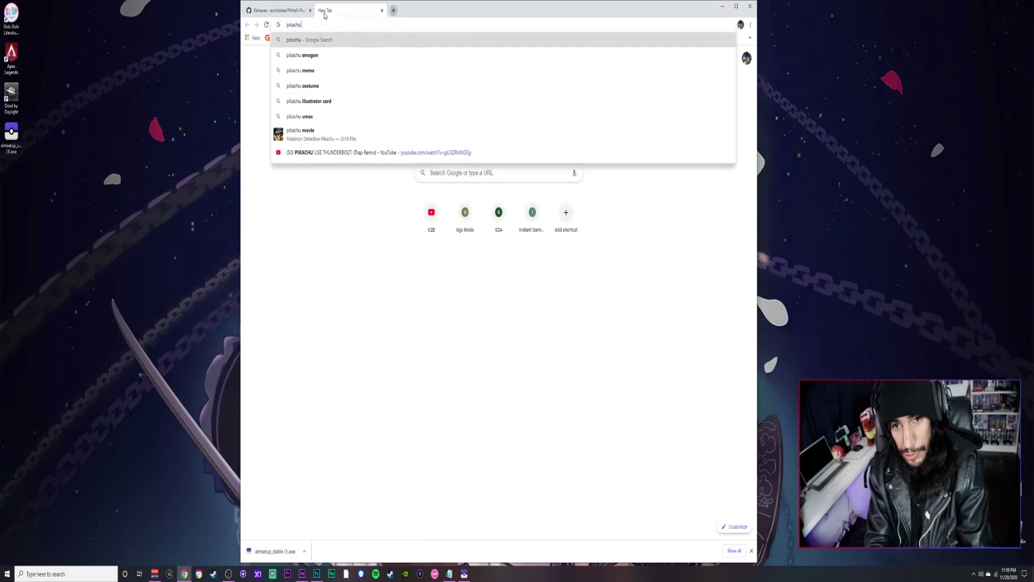
pyautogui.write(' smogon')
pyautogui.press('Return')
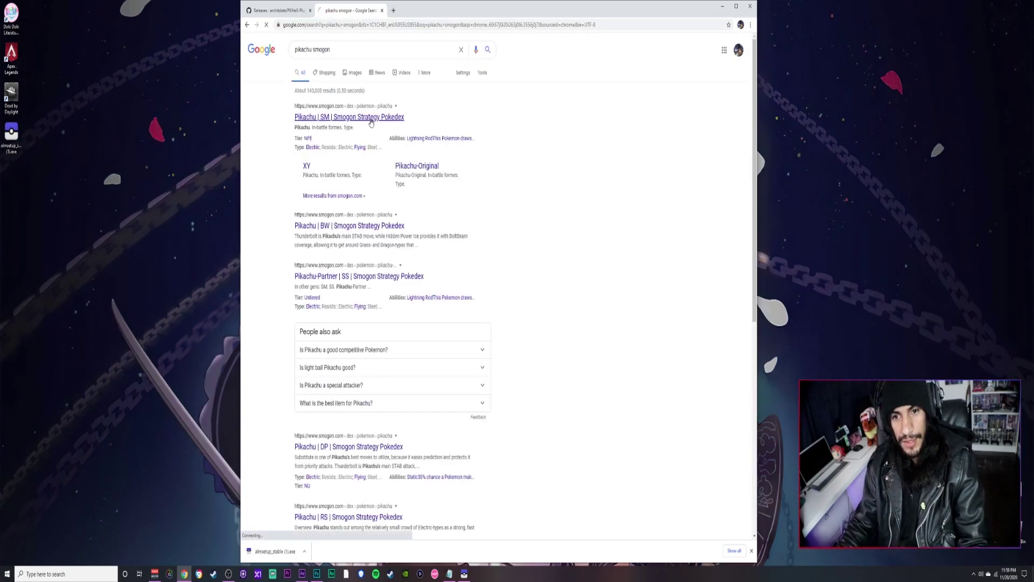
pyautogui.click(370, 118)
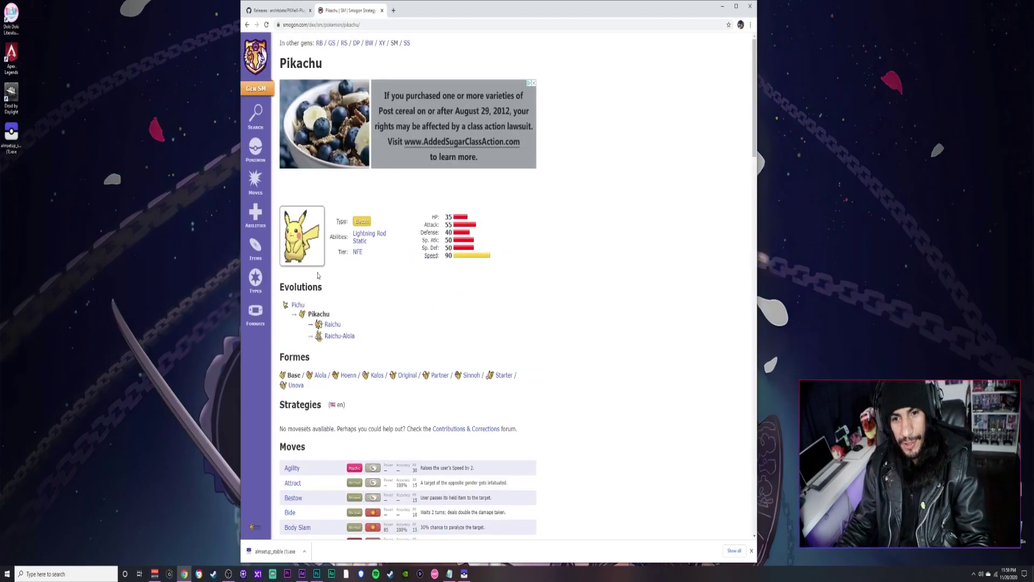
pyautogui.scroll(-1, 463, 308)
pyautogui.scroll(-2, 463, 308)
pyautogui.scroll(3, 473, 293)
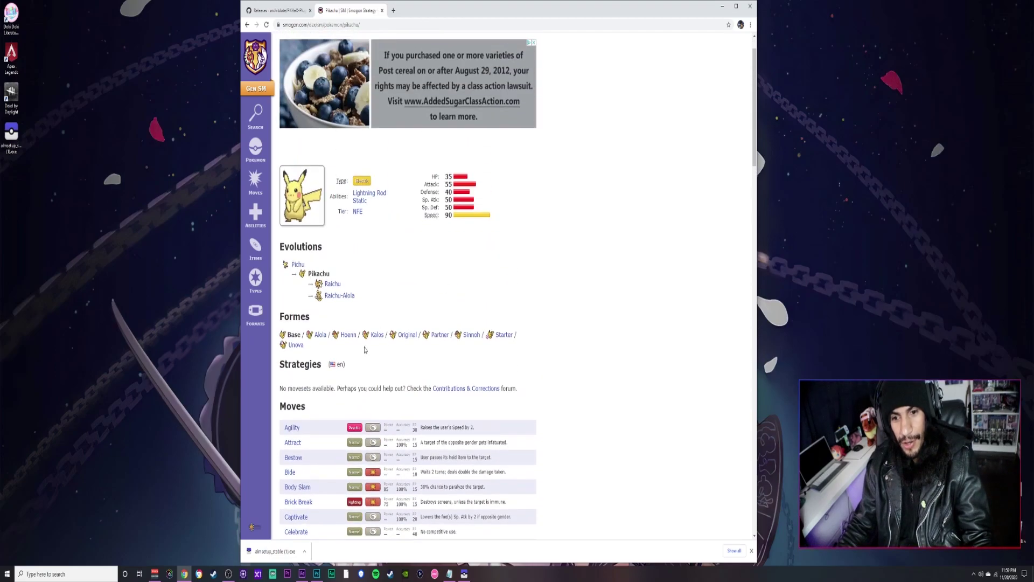
# Search for "charizard smogon" and open Charizard's SS page in the Smogon Strategy Pokedex.
pyautogui.click(349, 25)
pyautogui.write('charizard smogho')
pyautogui.press('BackSpace')
pyautogui.press('BackSpace')
pyautogui.write('on')
pyautogui.press('Return')
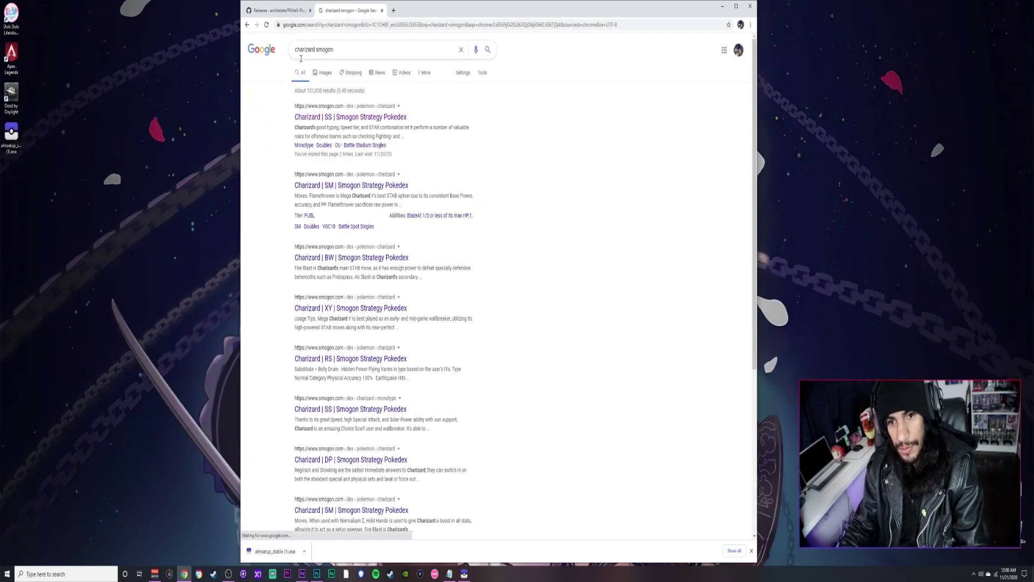
pyautogui.click(368, 117)
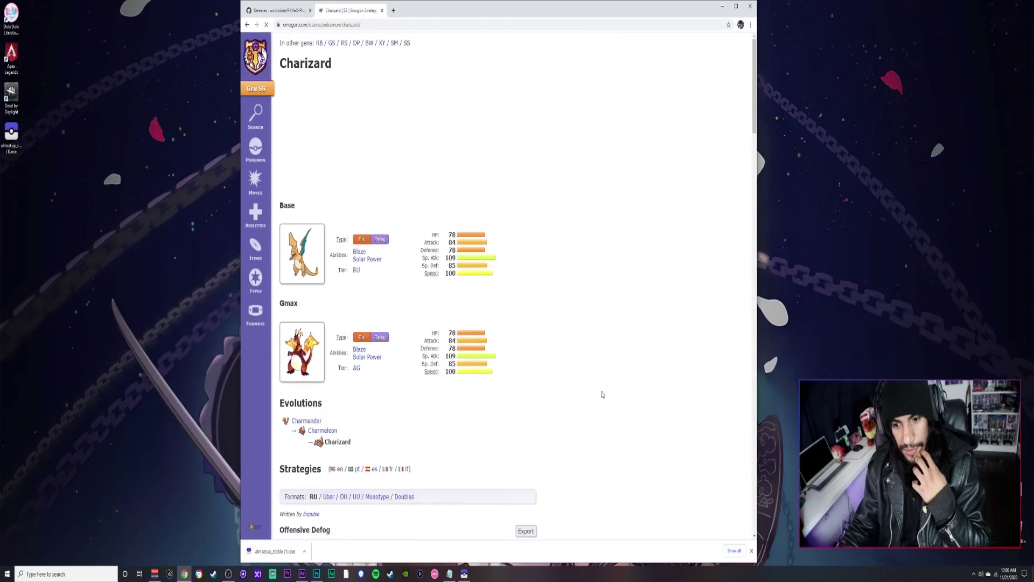
# Export Charizard's Offensive Defog set as text and copy it.
pyautogui.scroll(-3, 537, 367)
pyautogui.click(526, 369)
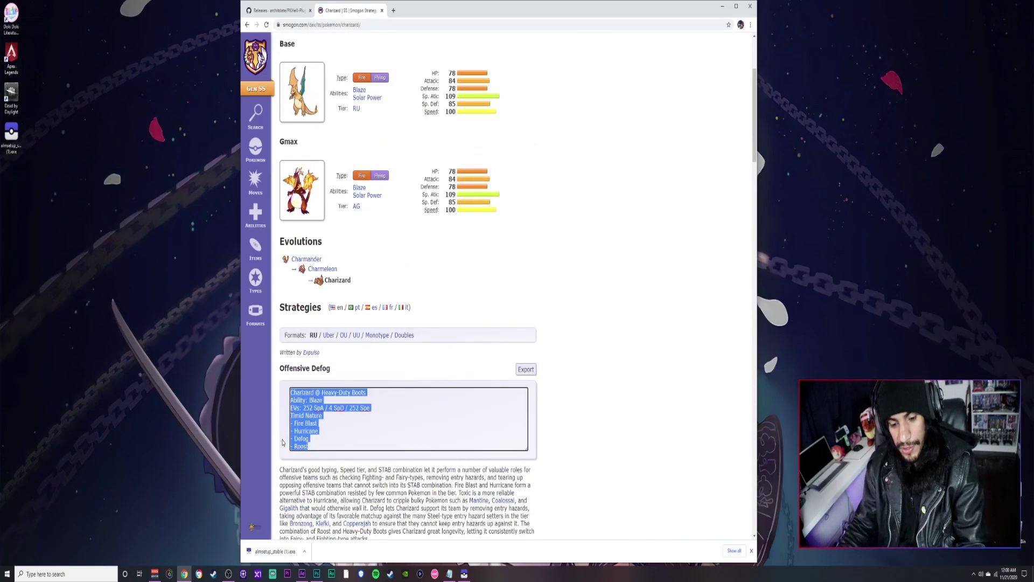
pyautogui.press('Right')
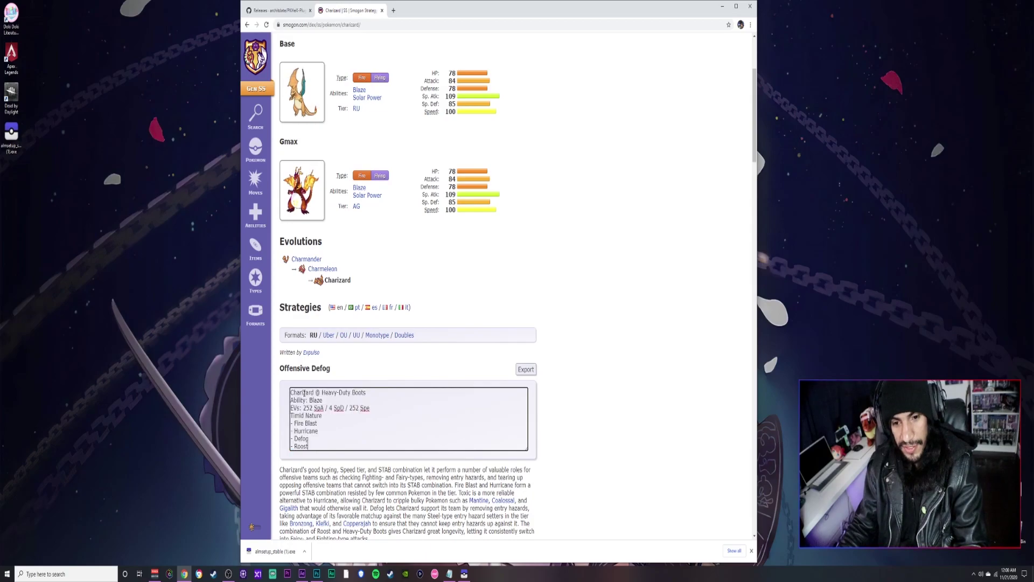
# Switch to PKHeX, import the copied Charizard set with the Auto-Legality Mod, and set it in the first slot of Box 1's third row.
pyautogui.click(464, 573)
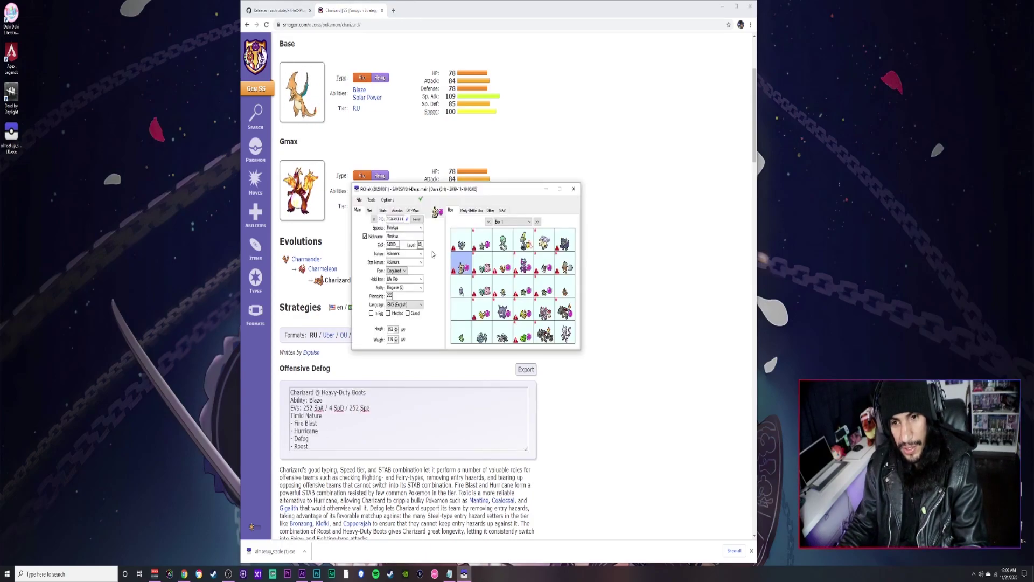
pyautogui.click(371, 200)
pyautogui.moveTo(382, 212)
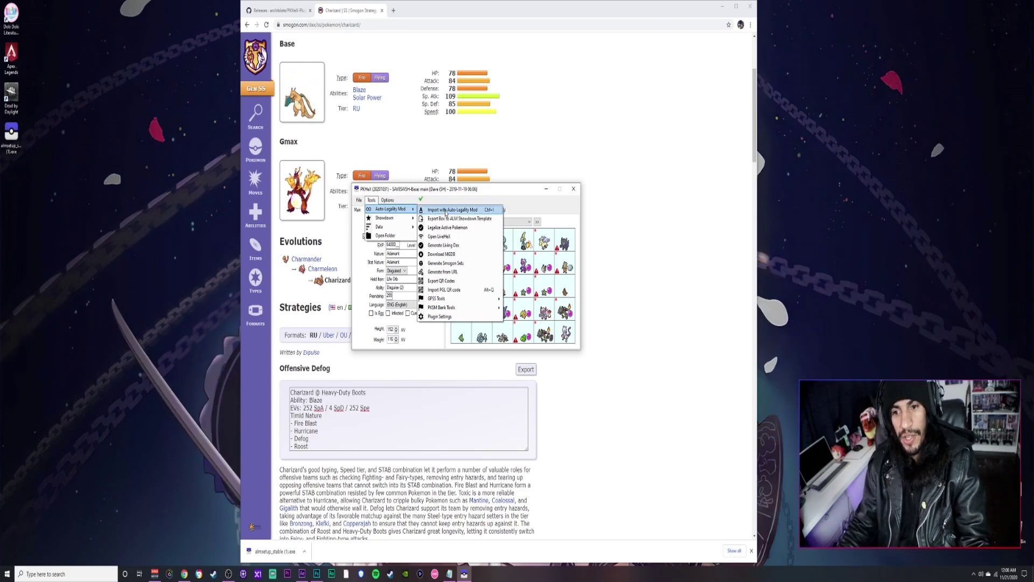
pyautogui.click(446, 211)
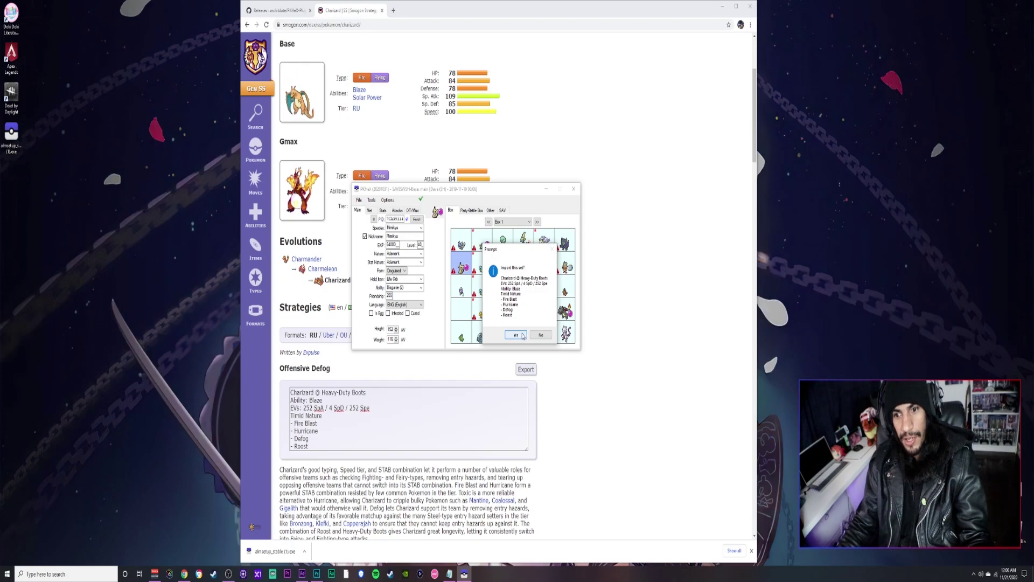
pyautogui.click(521, 335)
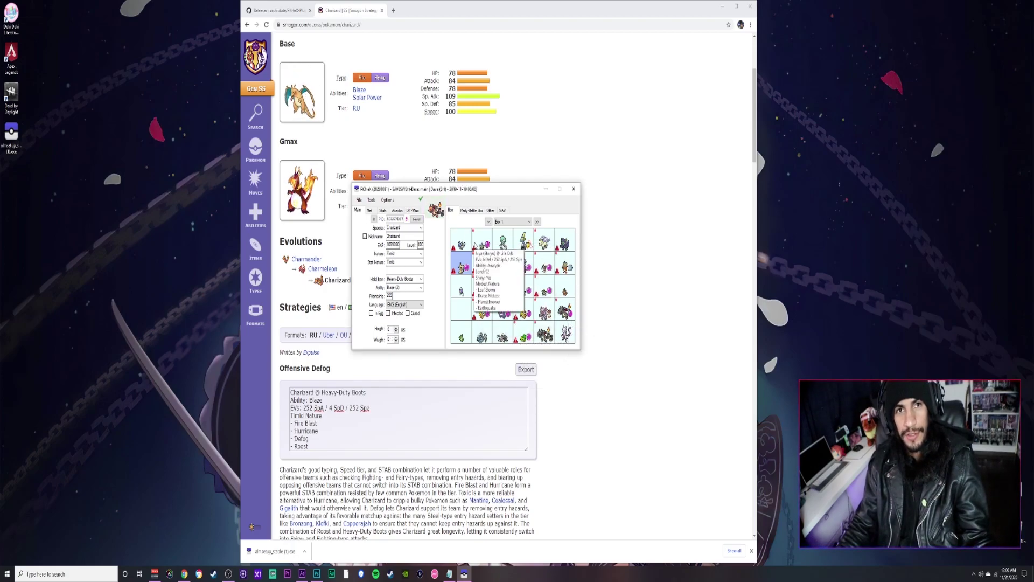
pyautogui.rightClick(462, 290)
pyautogui.click(473, 302)
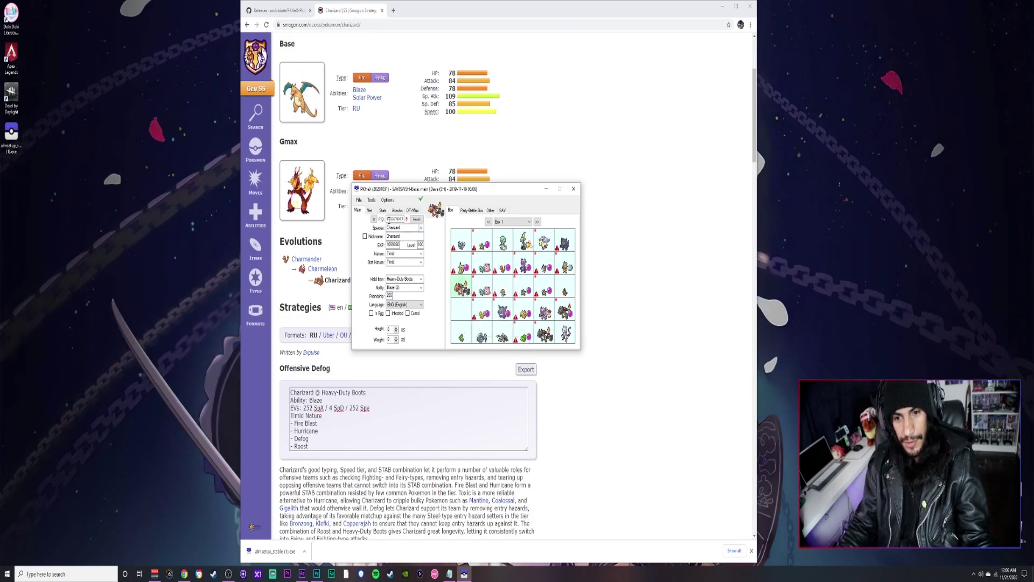
# Make the active Charizard shiny and check its moves and stats.
pyautogui.click(374, 219)
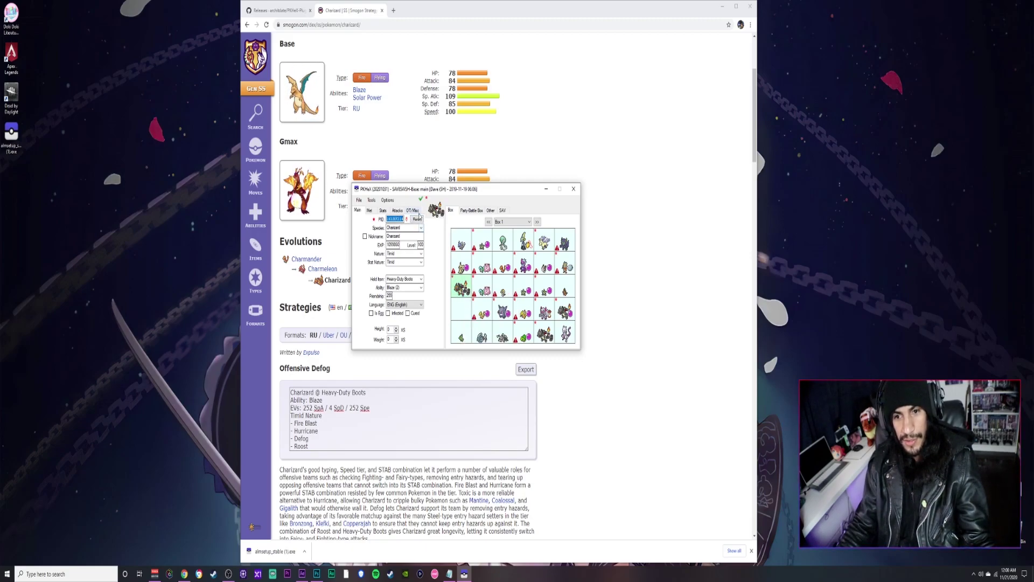
pyautogui.click(397, 211)
pyautogui.click(383, 211)
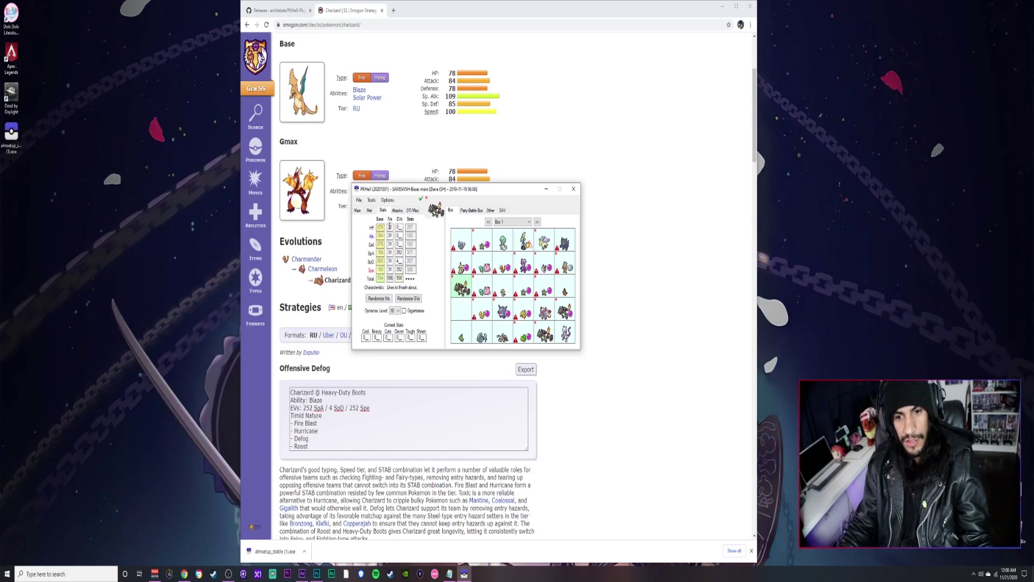
pyautogui.click(360, 211)
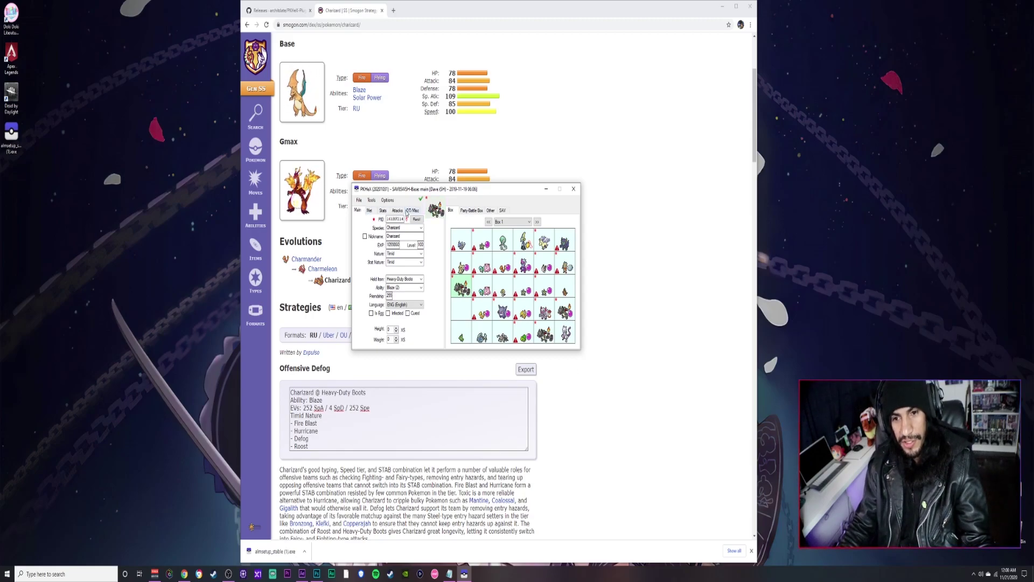
# Generate a living dex in the save's boxes with the Auto-Legality Mod.
pyautogui.click(372, 200)
pyautogui.moveTo(391, 209)
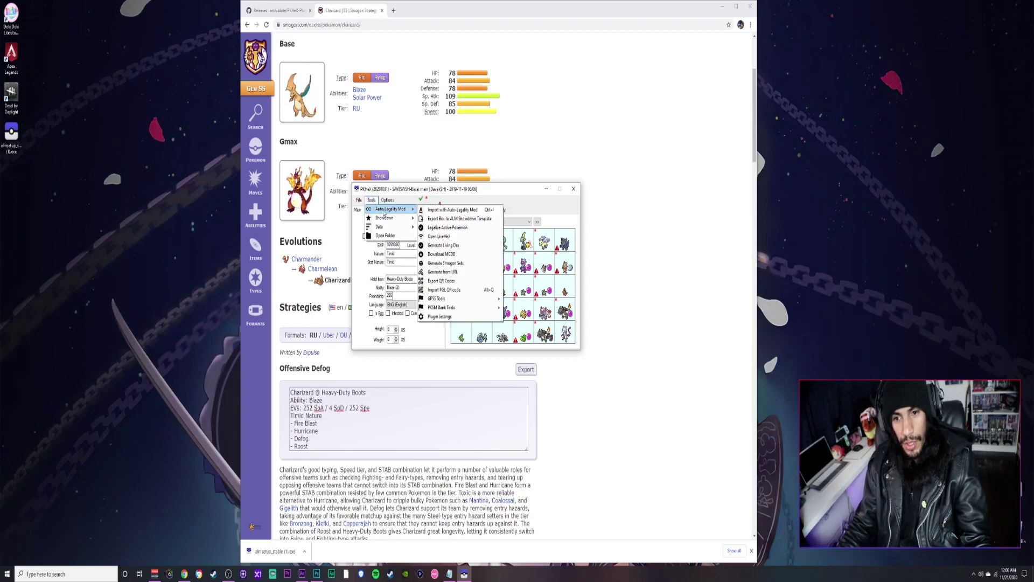
pyautogui.click(463, 246)
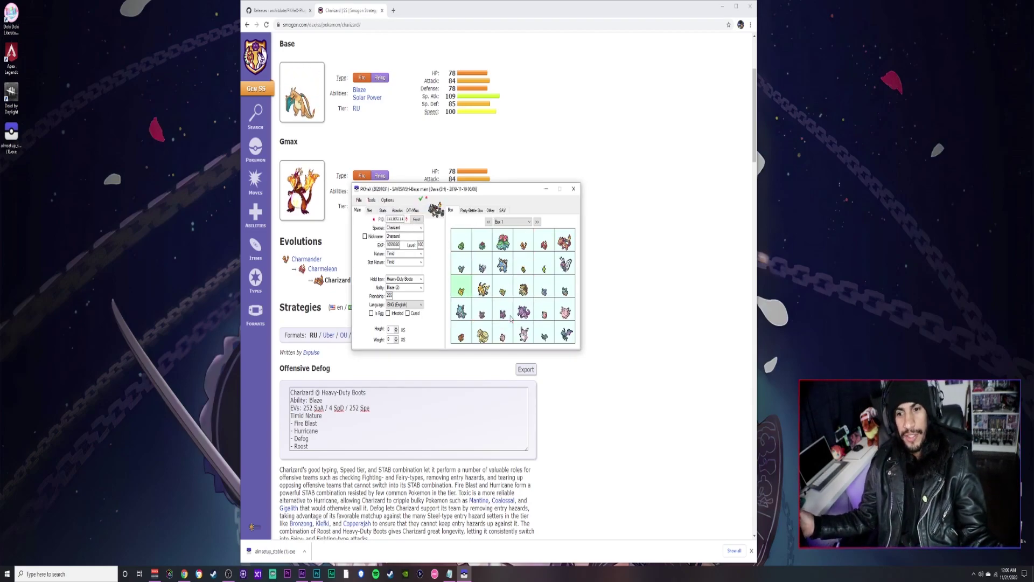
# Load the Maractus from the first row of Box 13, make it shiny, and set it back in its slot.
pyautogui.click(537, 223)
pyautogui.click(537, 223)
pyautogui.click(537, 223)
pyautogui.click(538, 223)
pyautogui.click(538, 222)
pyautogui.click(538, 223)
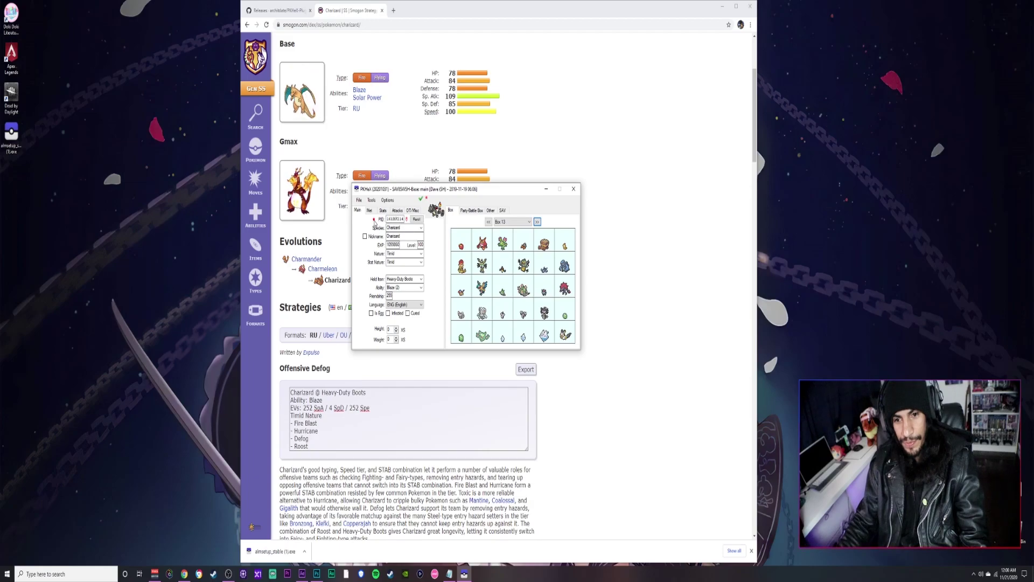
pyautogui.click(380, 222)
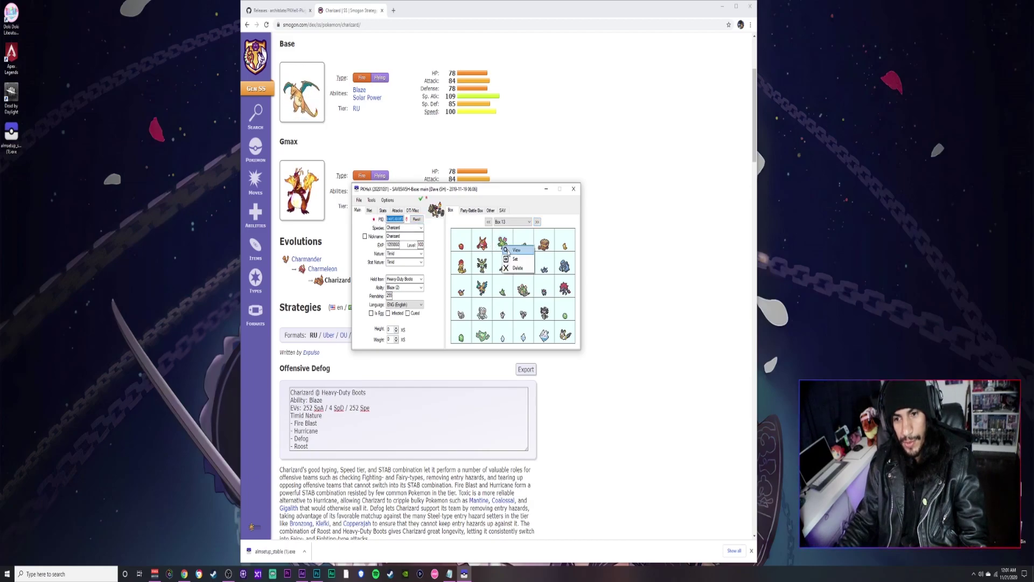
pyautogui.click(502, 245)
pyautogui.click(374, 220)
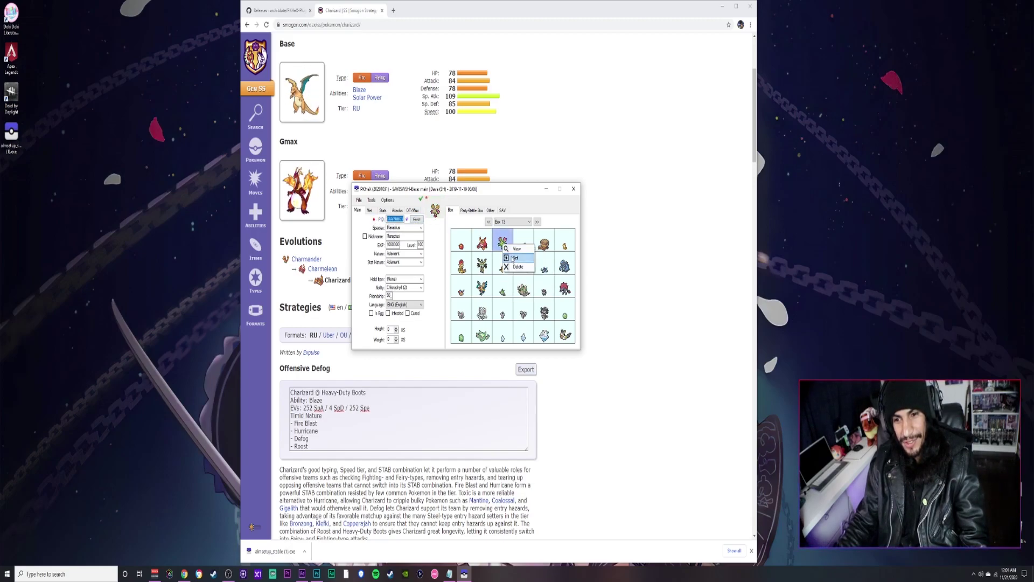
pyautogui.keyDown('ctrl'); pyautogui.click(502, 245); pyautogui.keyUp('ctrl')
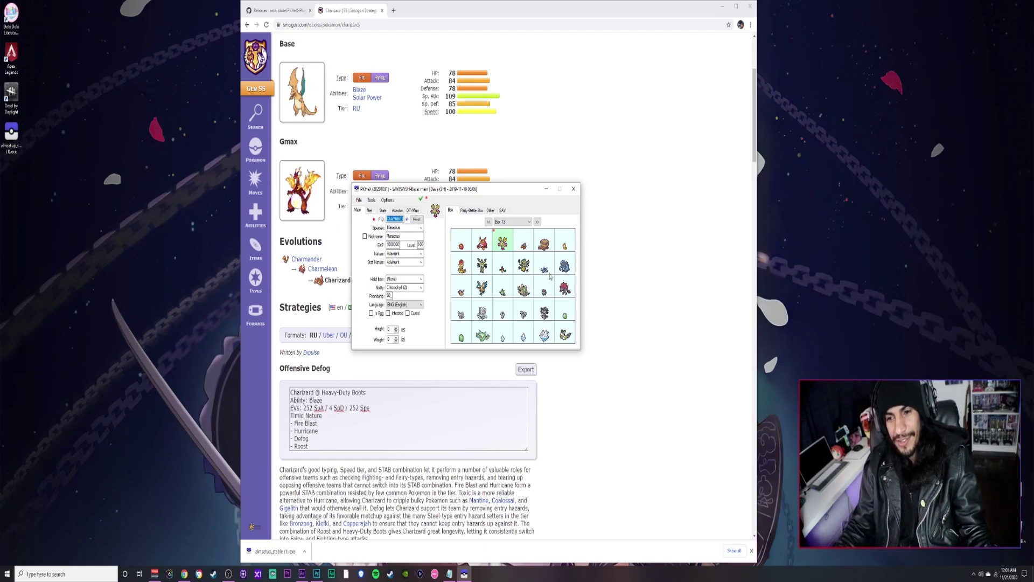
# Download the MGDB event database with the Auto-Legality Mod.
pyautogui.moveTo(557, 276)
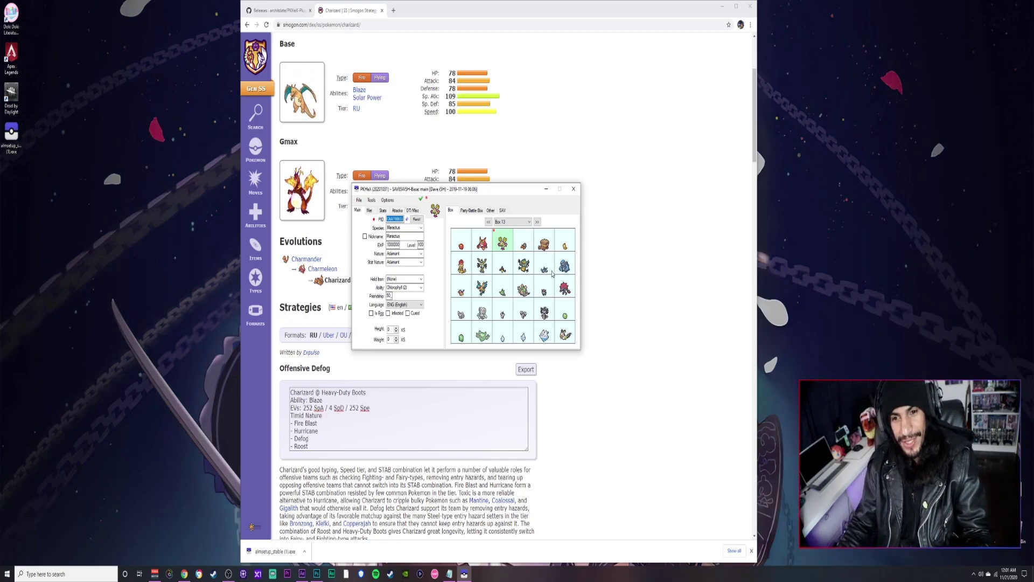
pyautogui.click(372, 201)
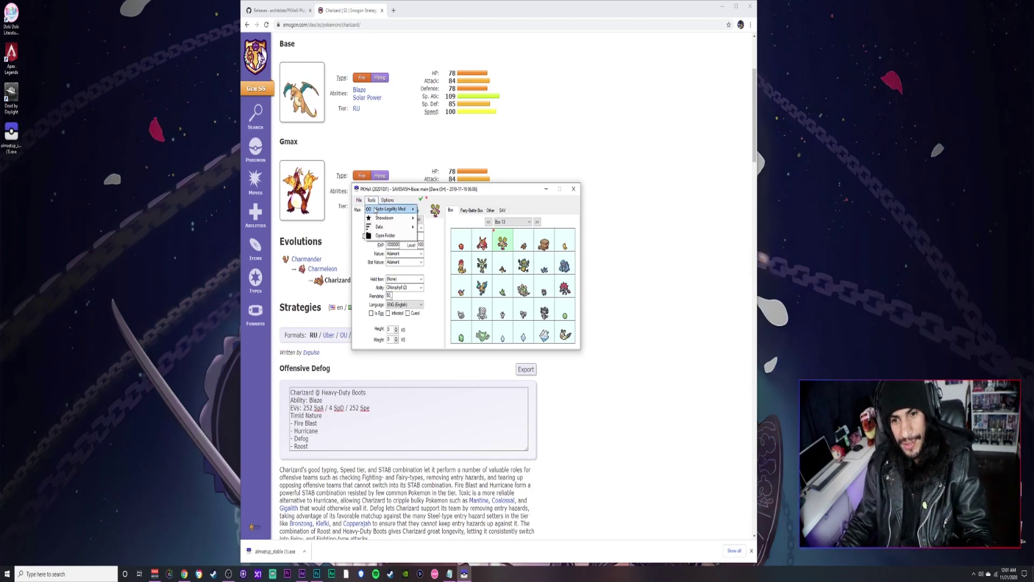
pyautogui.moveTo(391, 209)
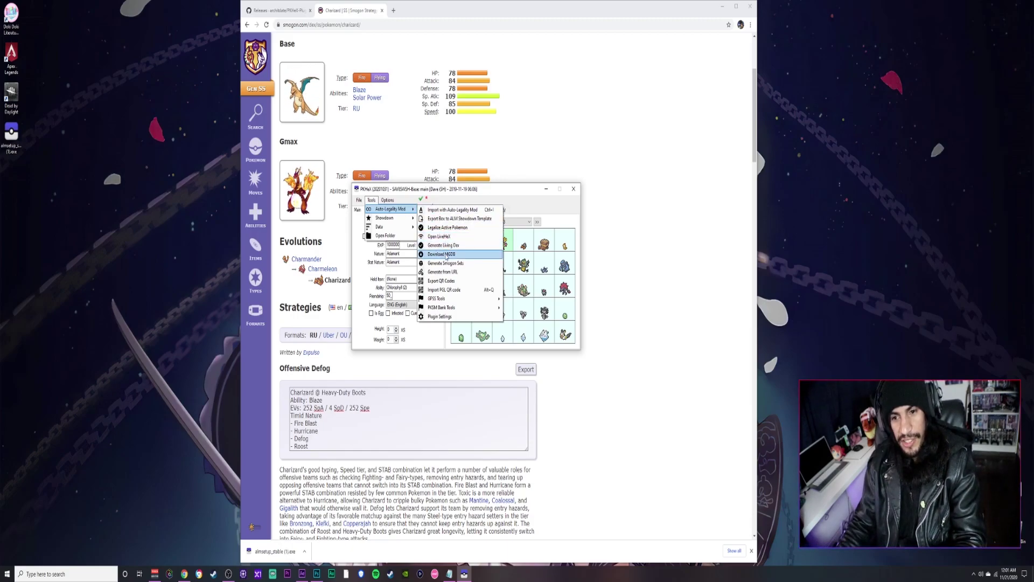
pyautogui.click(446, 256)
pyautogui.click(536, 328)
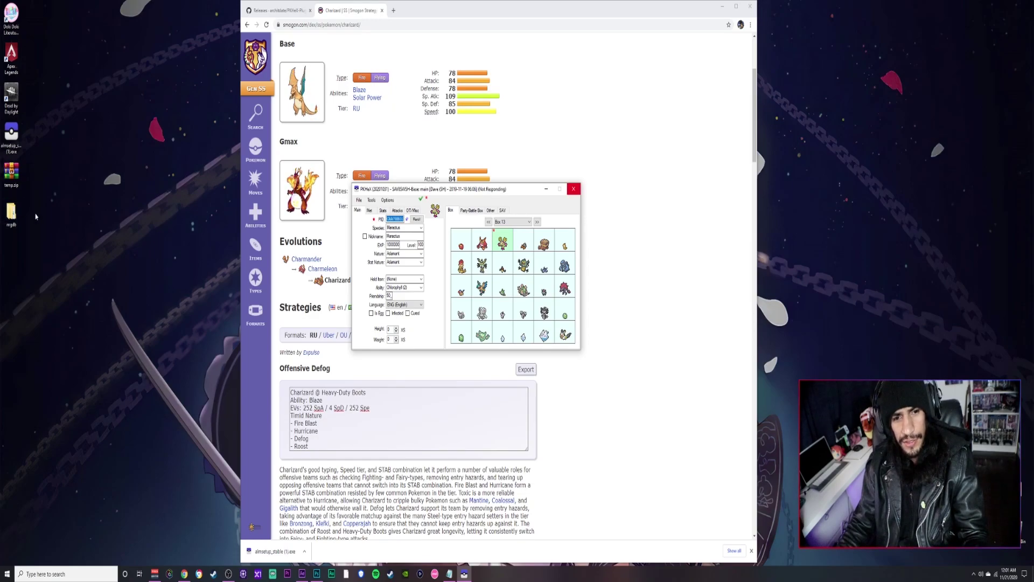
# Move the mgdb folder away from the desktop's edge, open its EventsGallery-master Released folder, and dismiss the download alert in PKHeX.
pyautogui.moveTo(10, 212); pyautogui.dragTo(147, 214)
pyautogui.doubleClick(147, 213)
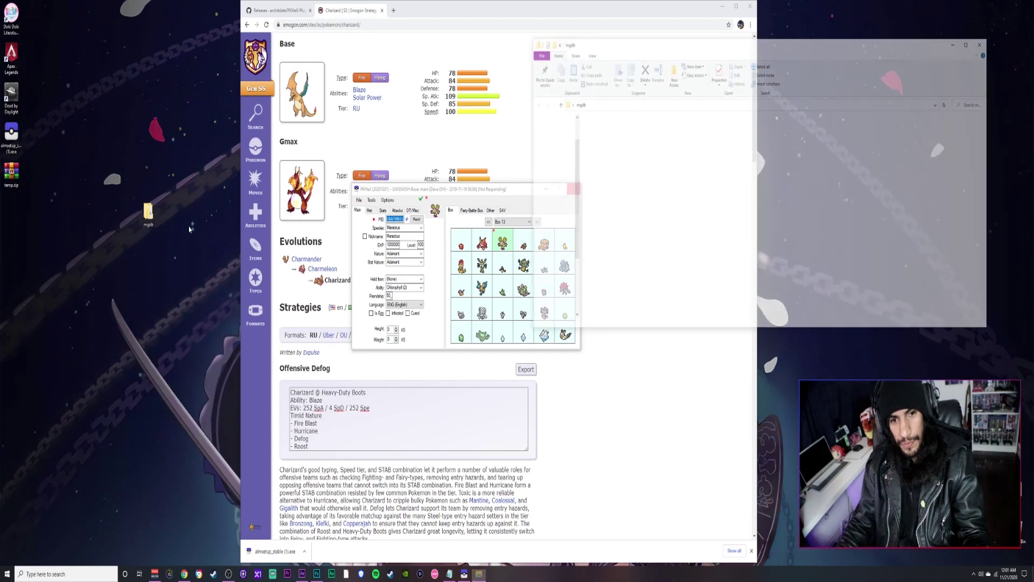
pyautogui.doubleClick(610, 130)
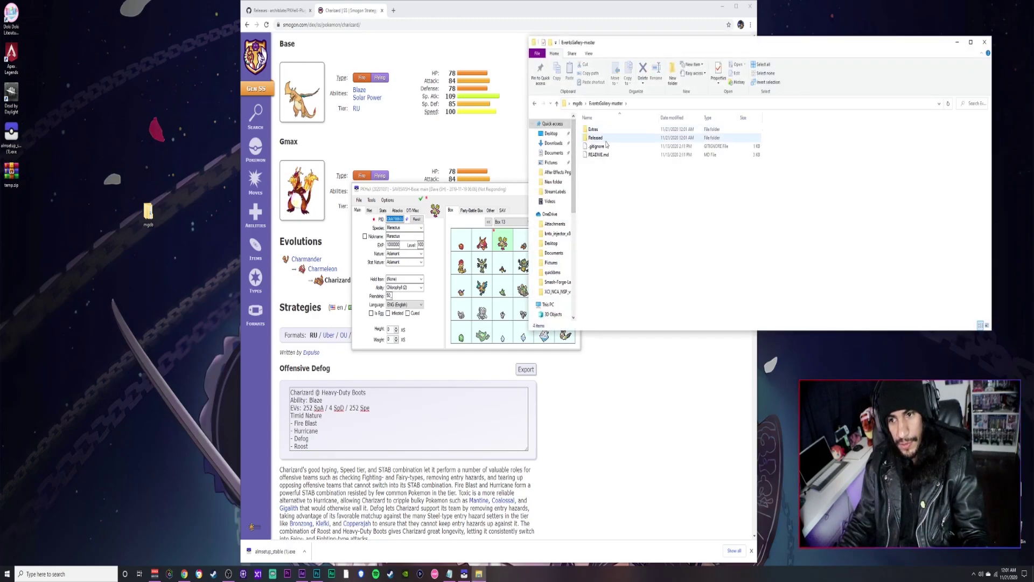
pyautogui.click(605, 139)
pyautogui.doubleClick(605, 139)
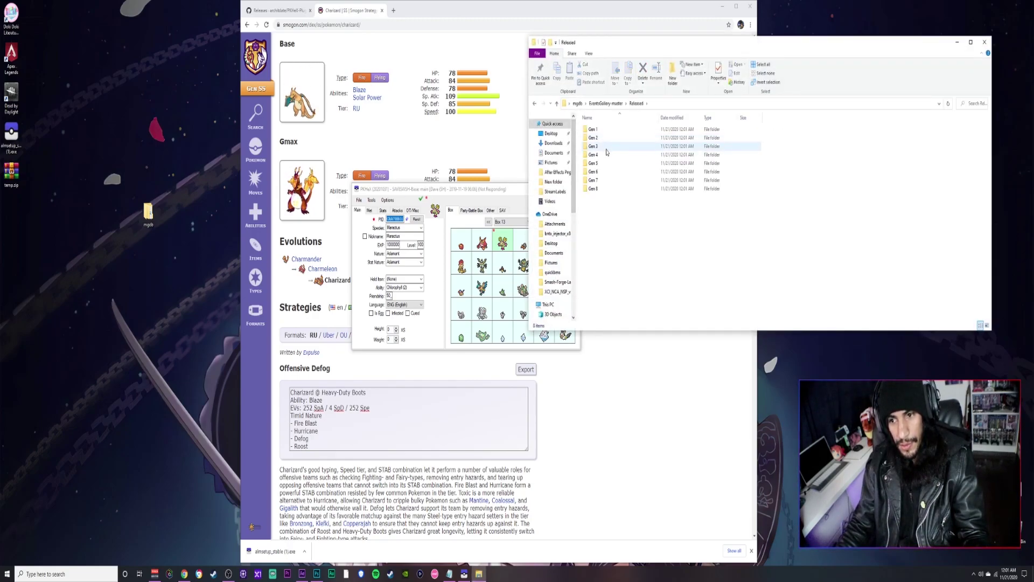
pyautogui.hotkey('alt', 'Tab')
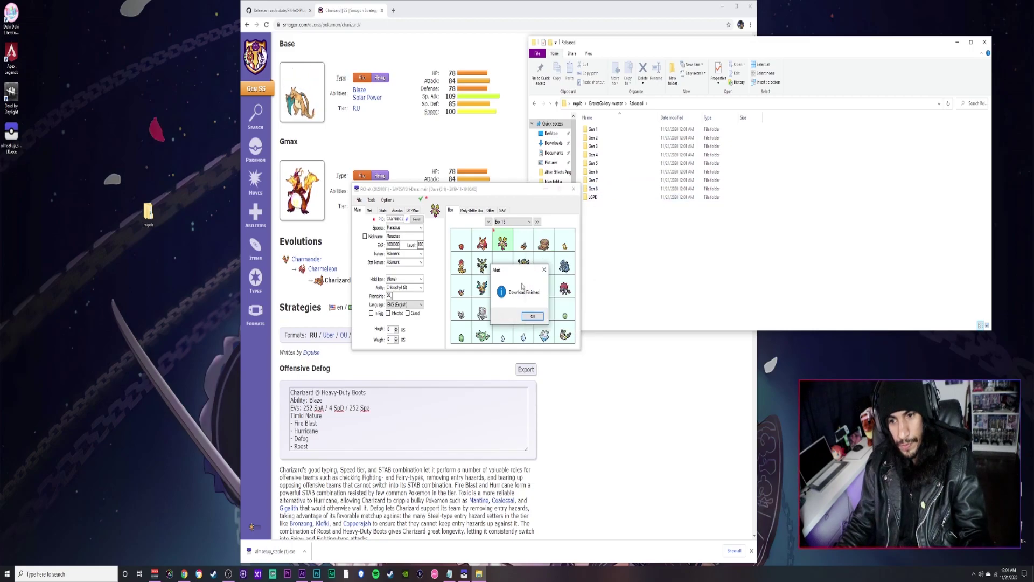
pyautogui.press('Return')
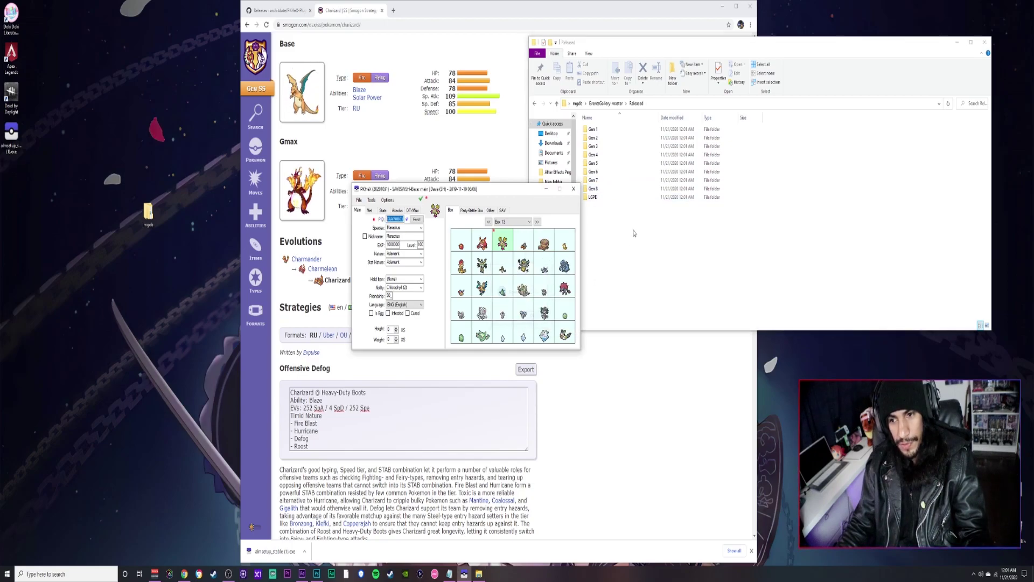
# Place the Trainer Mew wondercard from the LGPE Wondercards folder in the second slot of Box 13's second row and load it for editing.
pyautogui.doubleClick(594, 197)
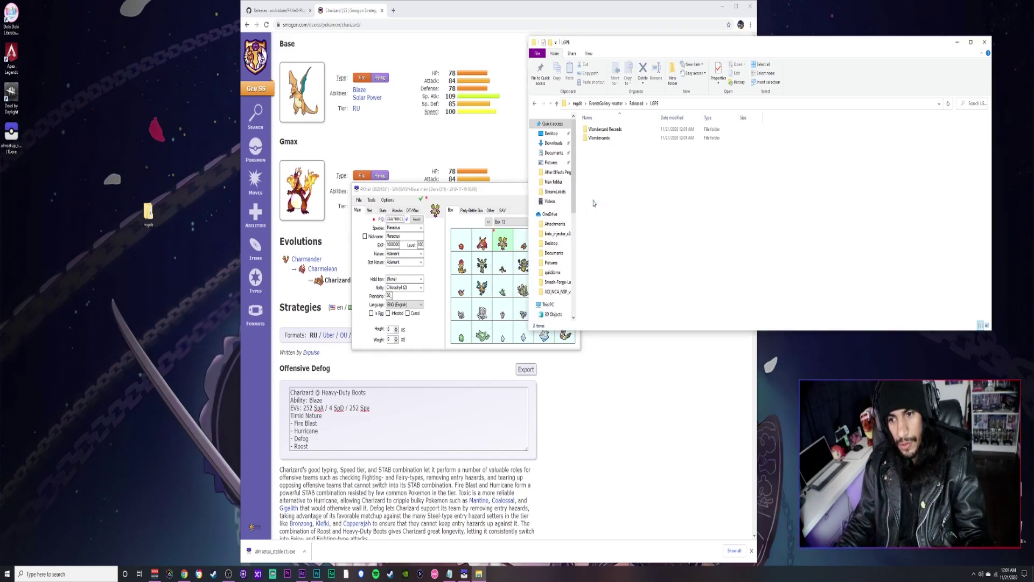
pyautogui.doubleClick(609, 138)
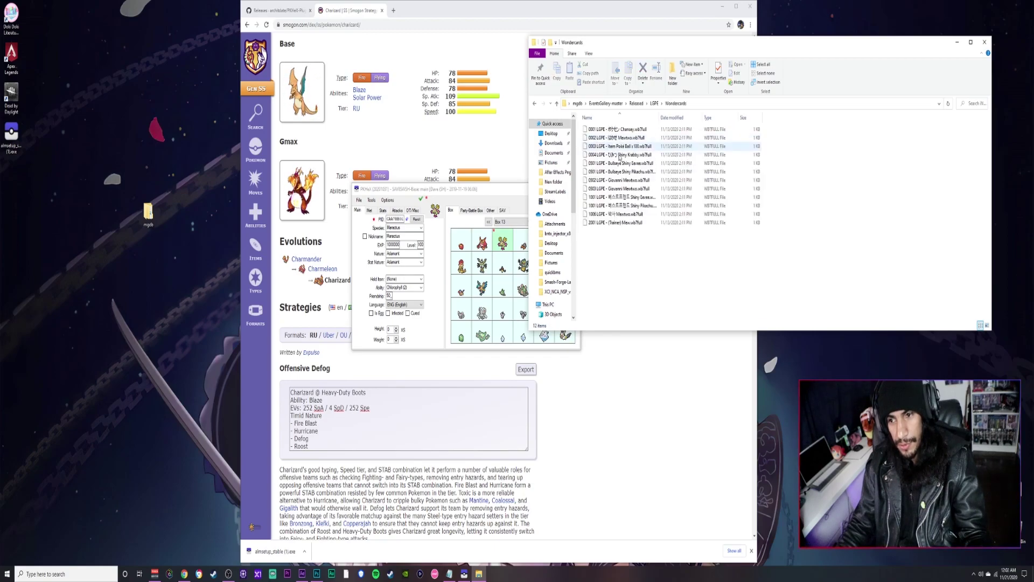
pyautogui.click(636, 225)
pyautogui.rightClick(636, 226)
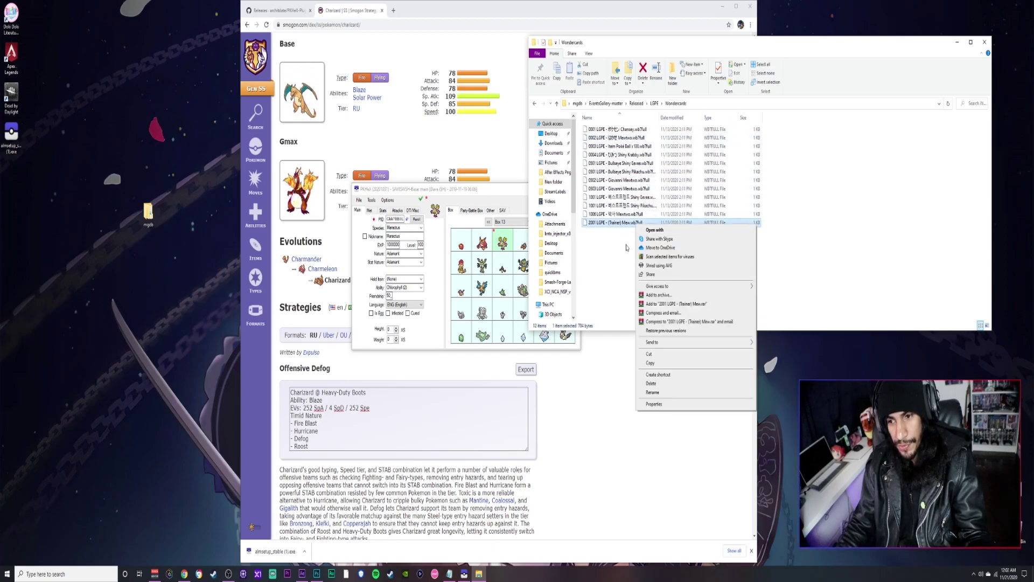
pyautogui.moveTo(636, 225)
pyautogui.mouseDown()
pyautogui.moveTo(539, 280)
pyautogui.moveTo(477, 283)
pyautogui.moveTo(484, 273)
pyautogui.mouseUp()
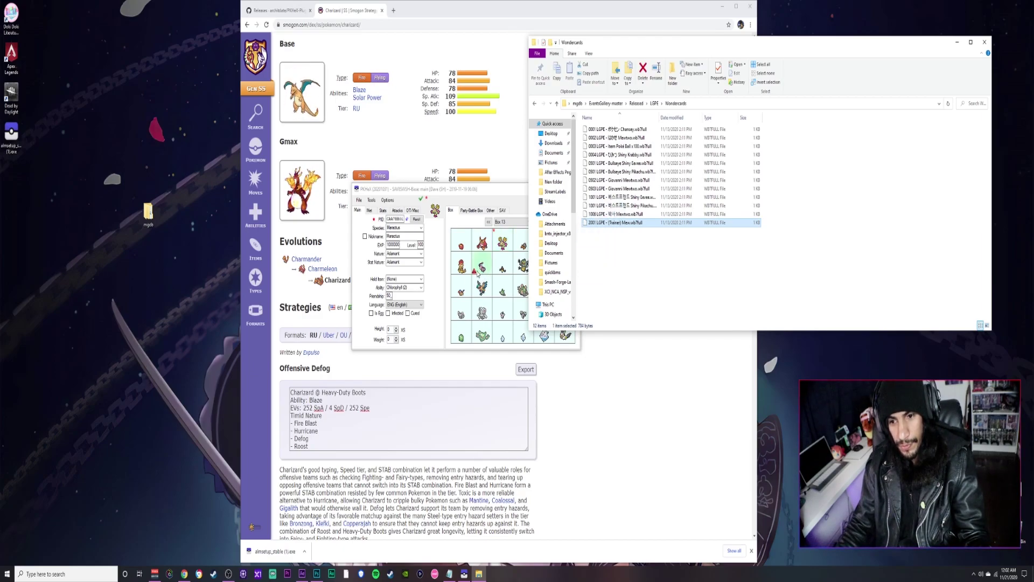
pyautogui.rightClick(484, 272)
pyautogui.click(488, 270)
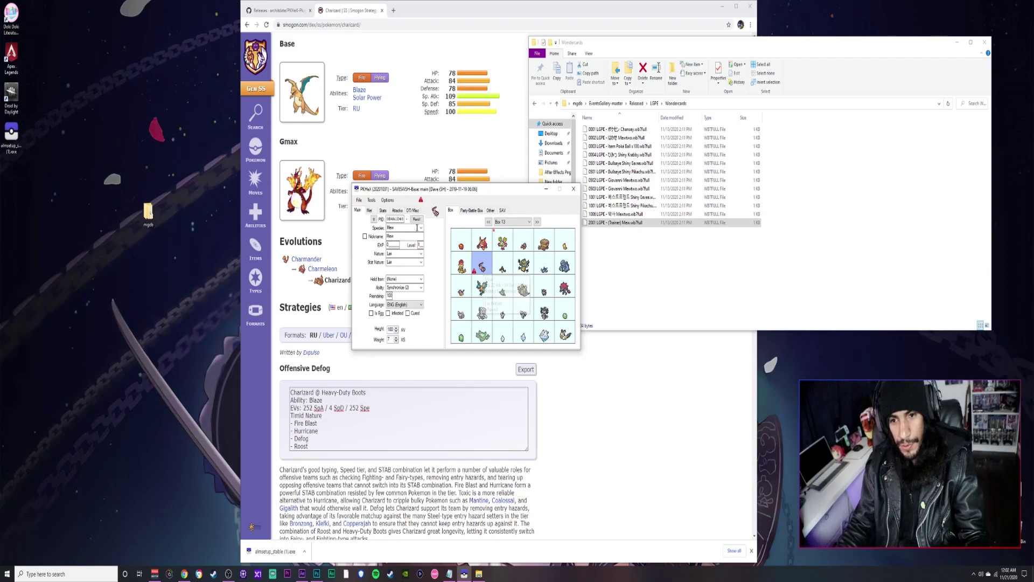
# Legalize the active Mew with the Auto-Legality Mod and set it back in its slot in Box 13.
pyautogui.click(372, 200)
pyautogui.moveTo(391, 209)
pyautogui.click(442, 227)
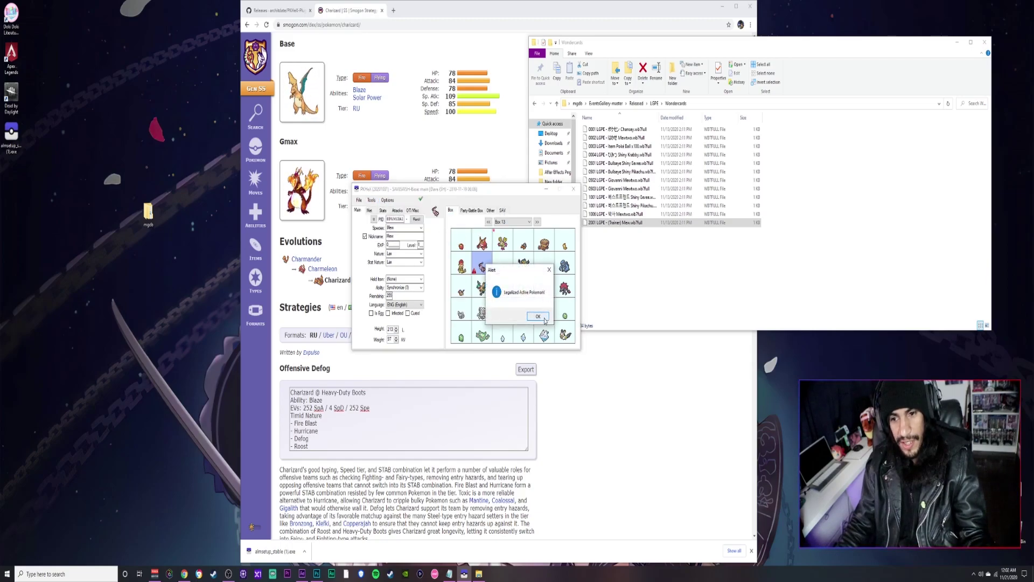
pyautogui.click(542, 317)
pyautogui.rightClick(482, 276)
pyautogui.click(493, 291)
# Check the legalized Mew's moves, stats, met details and original trainer and handler information.
pyautogui.click(398, 211)
pyautogui.click(413, 210)
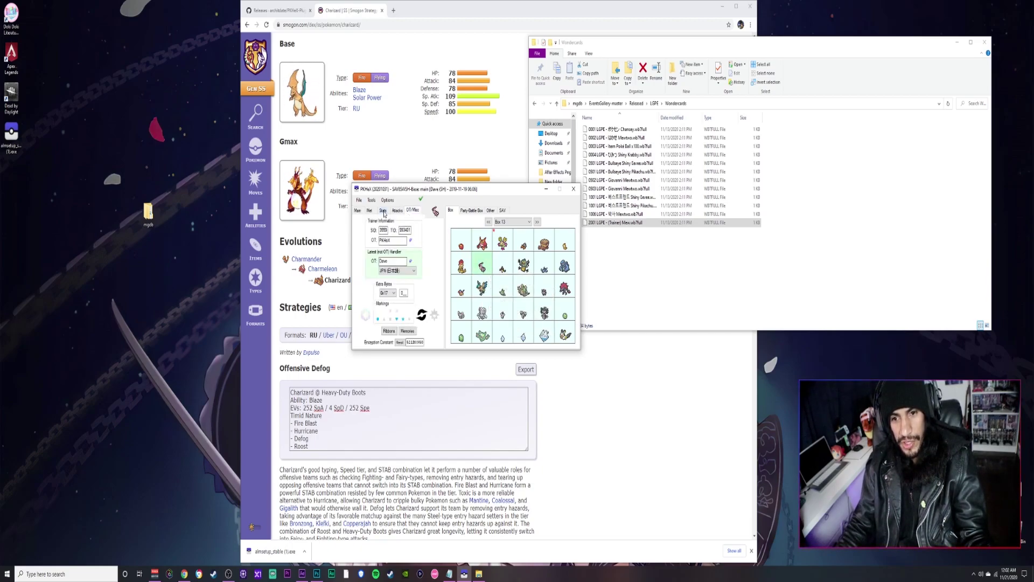
pyautogui.click(384, 211)
pyautogui.click(375, 213)
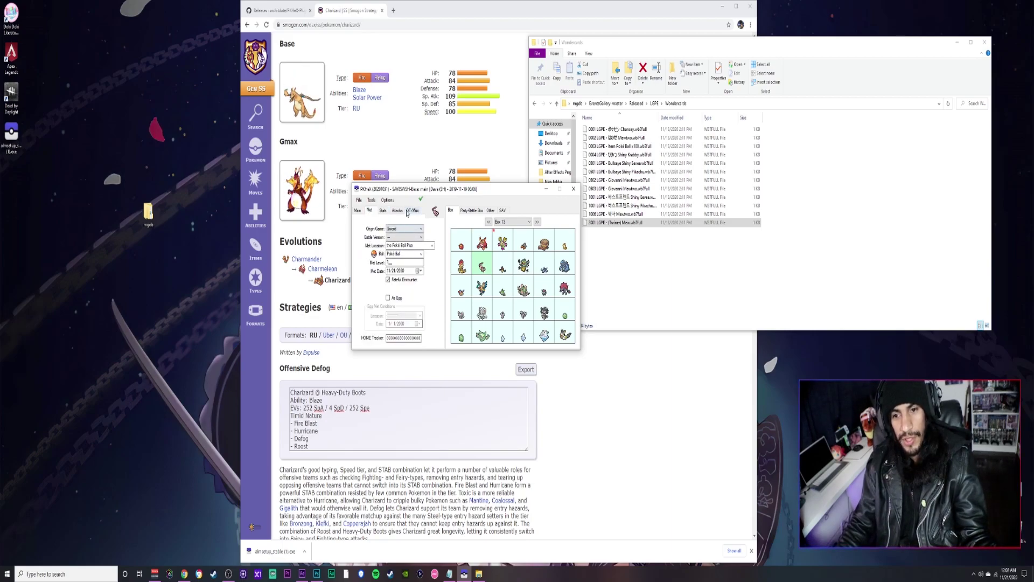
pyautogui.click(413, 210)
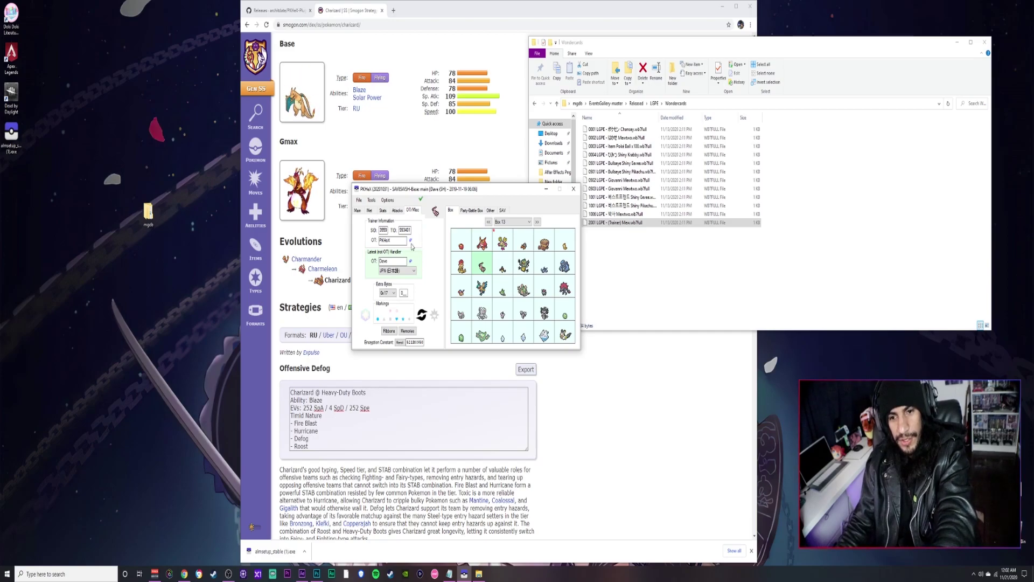
pyautogui.doubleClick(384, 260)
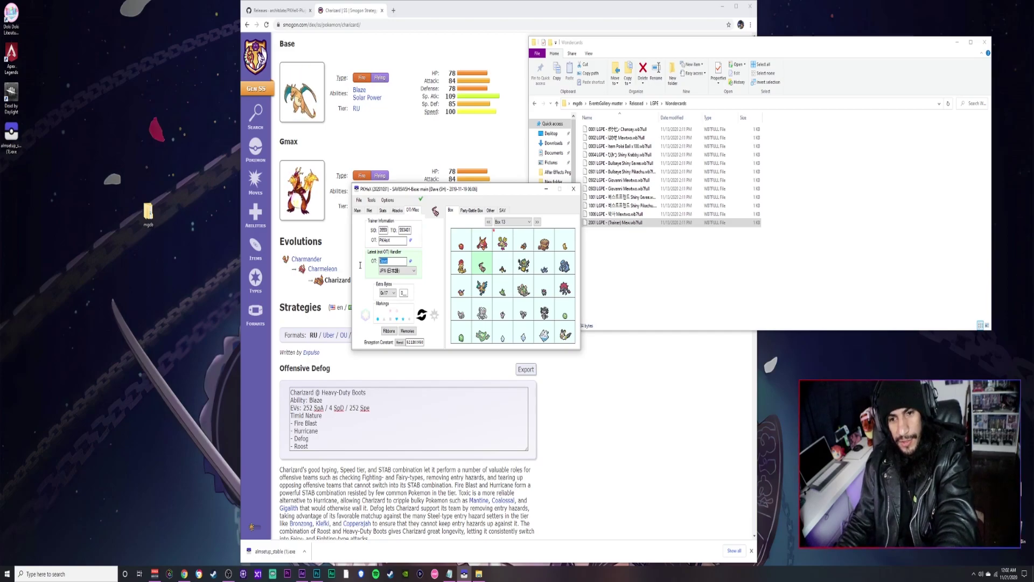
pyautogui.doubleClick(392, 241)
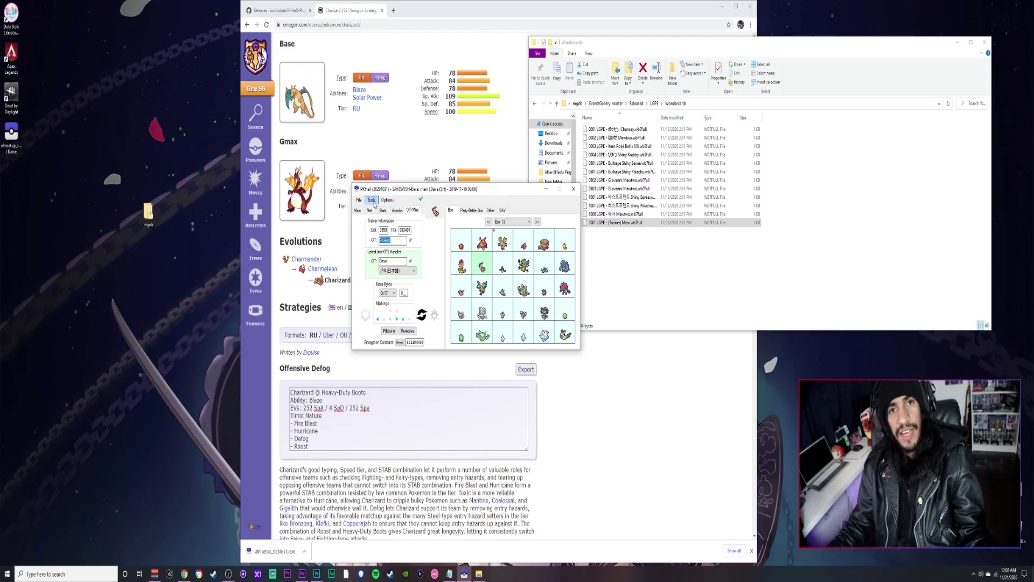
pyautogui.click(372, 201)
pyautogui.moveTo(373, 210)
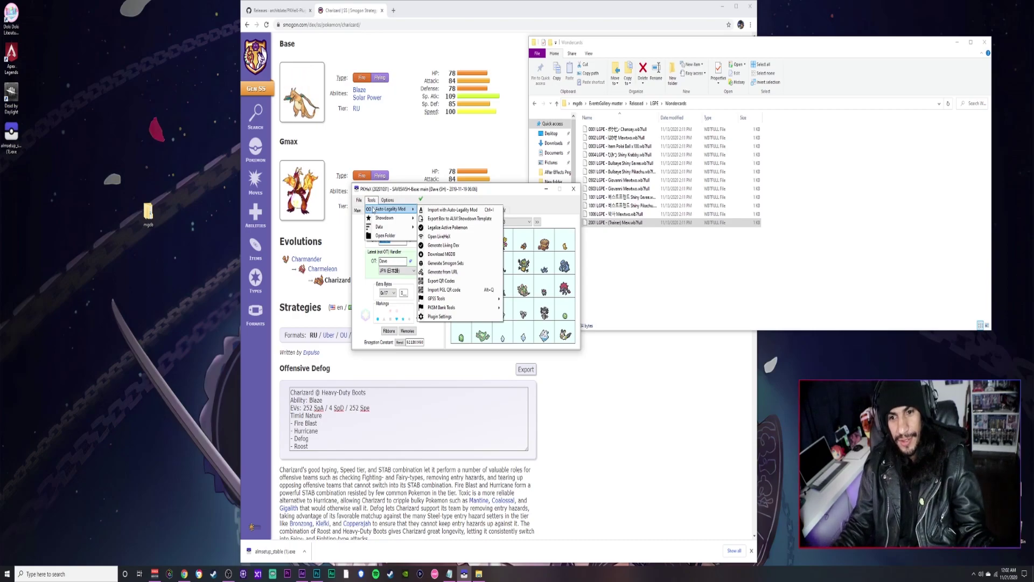
pyautogui.click(457, 195)
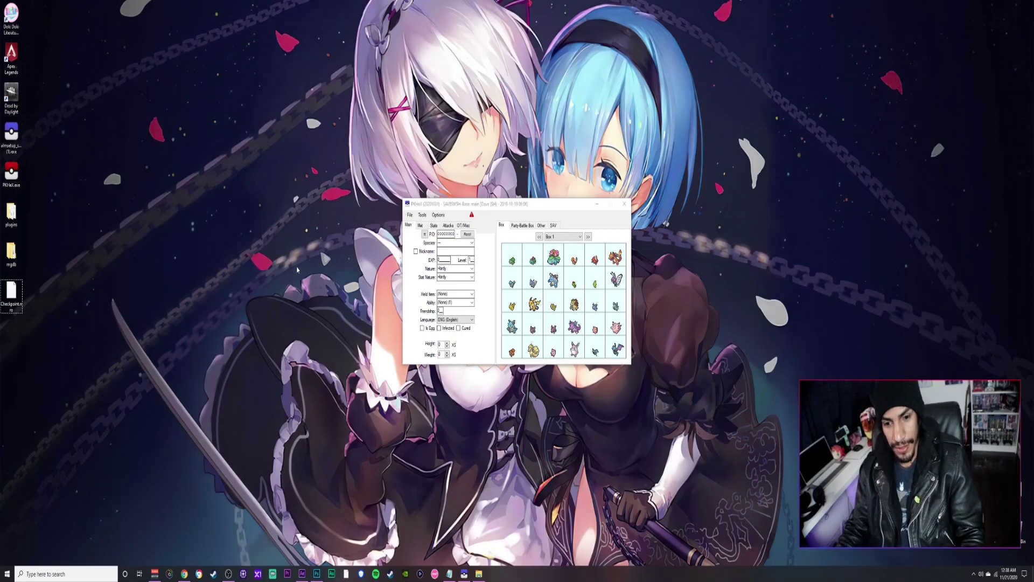
# Switch to Chrome and download Checkpoint.nro from the assets of the Checkpoint 3.7.4 release.
pyautogui.click(184, 575)
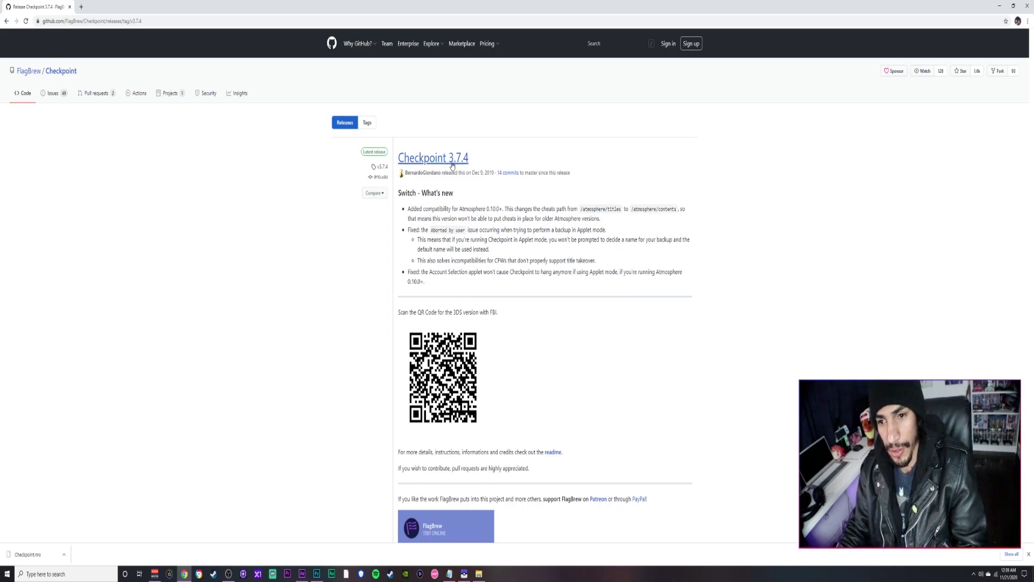
pyautogui.scroll(-4, 442, 149)
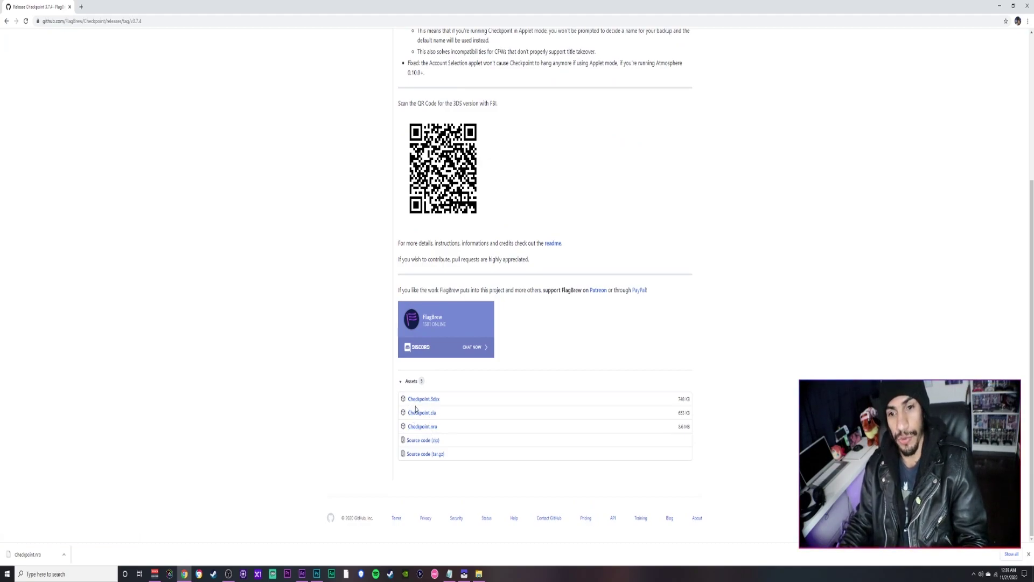
pyautogui.click(423, 428)
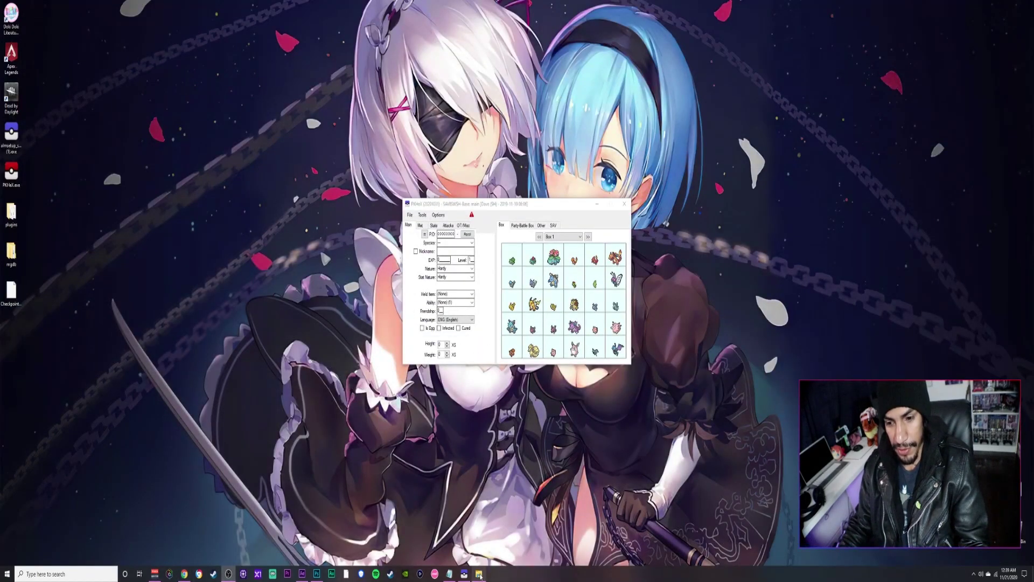
# Copy Checkpoint.nro from the desktop into the SD card's switch folder, replacing the existing file, and close the folder window.
pyautogui.click(479, 574)
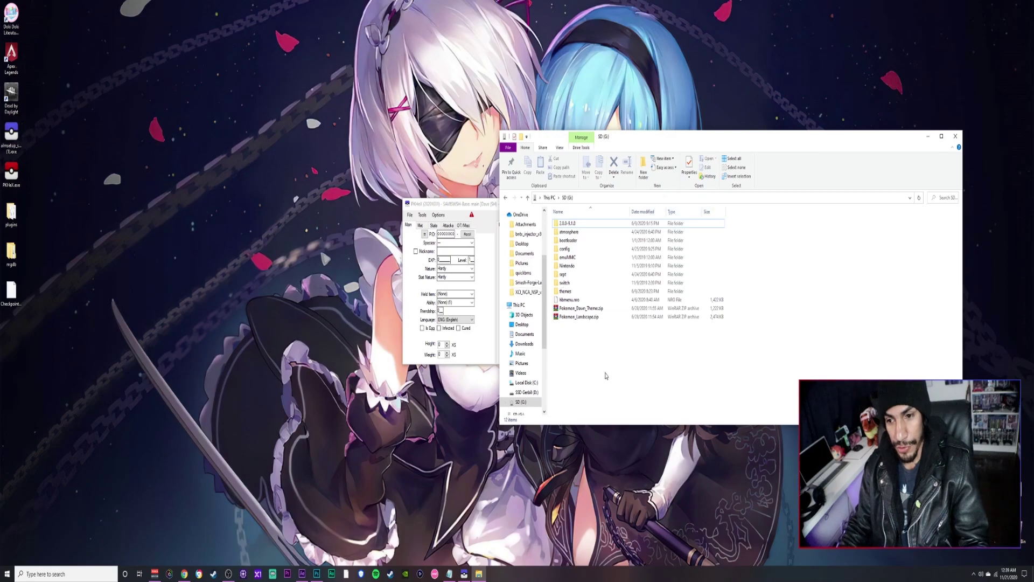
pyautogui.moveTo(582, 360); pyautogui.dragTo(584, 219)
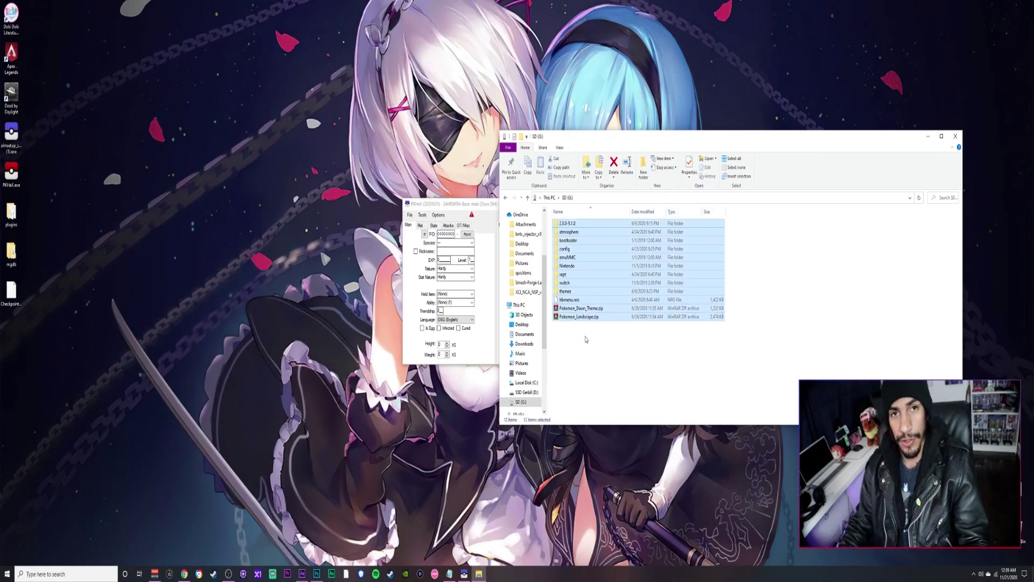
pyautogui.click(599, 360)
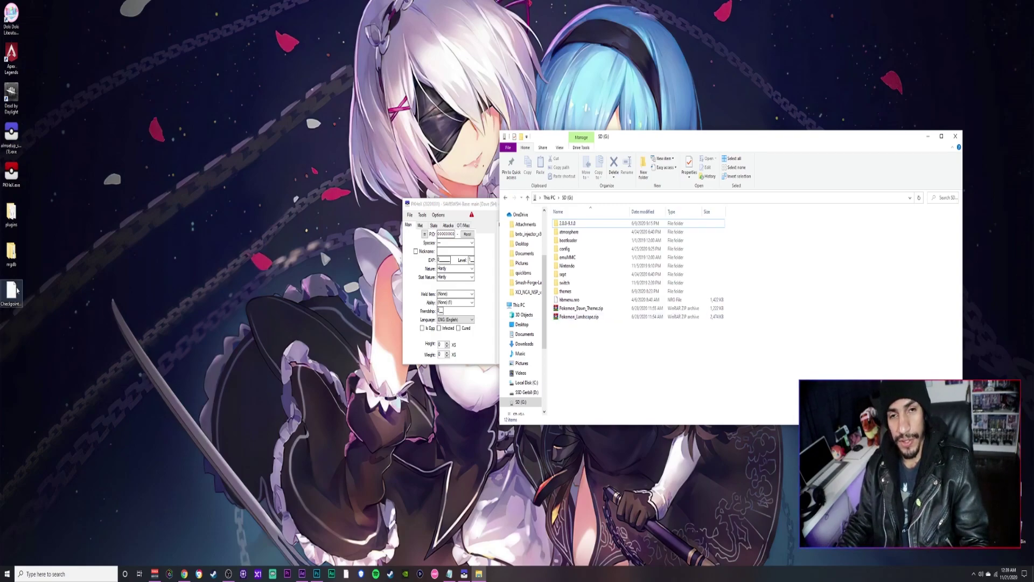
pyautogui.doubleClick(567, 284)
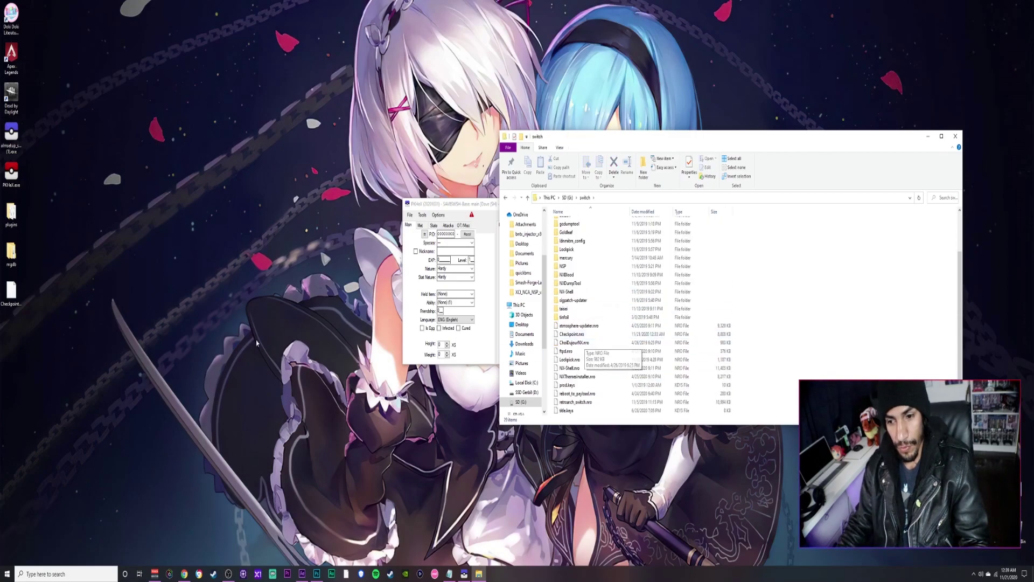
pyautogui.moveTo(11, 293); pyautogui.dragTo(598, 376)
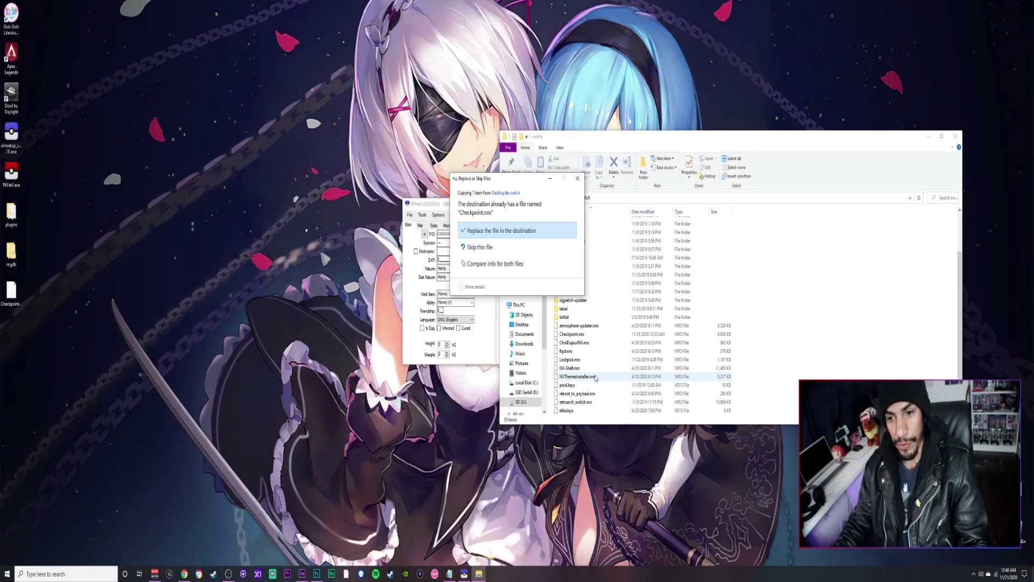
pyautogui.click(520, 235)
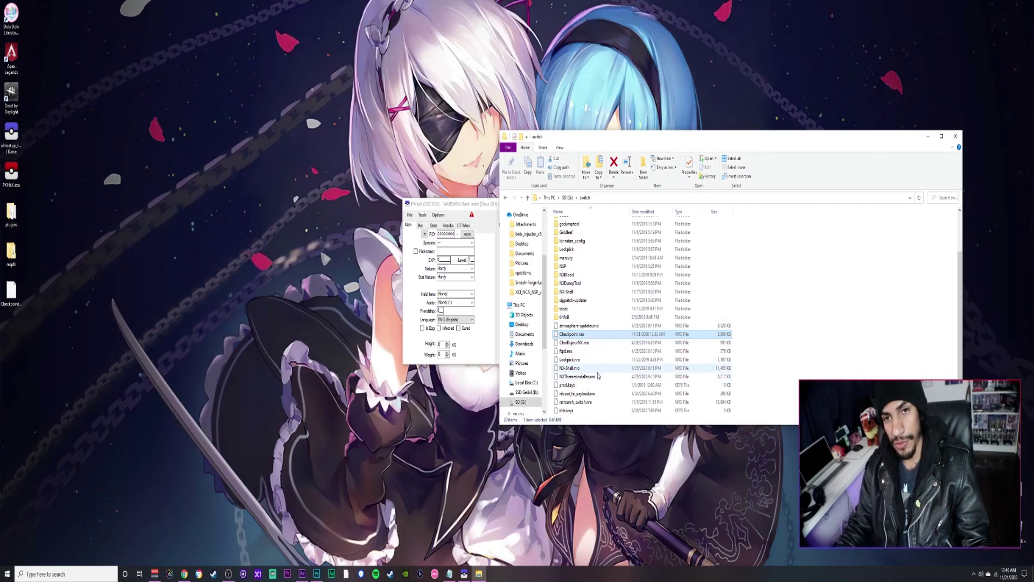
pyautogui.moveTo(794, 145); pyautogui.dragTo(523, 238)
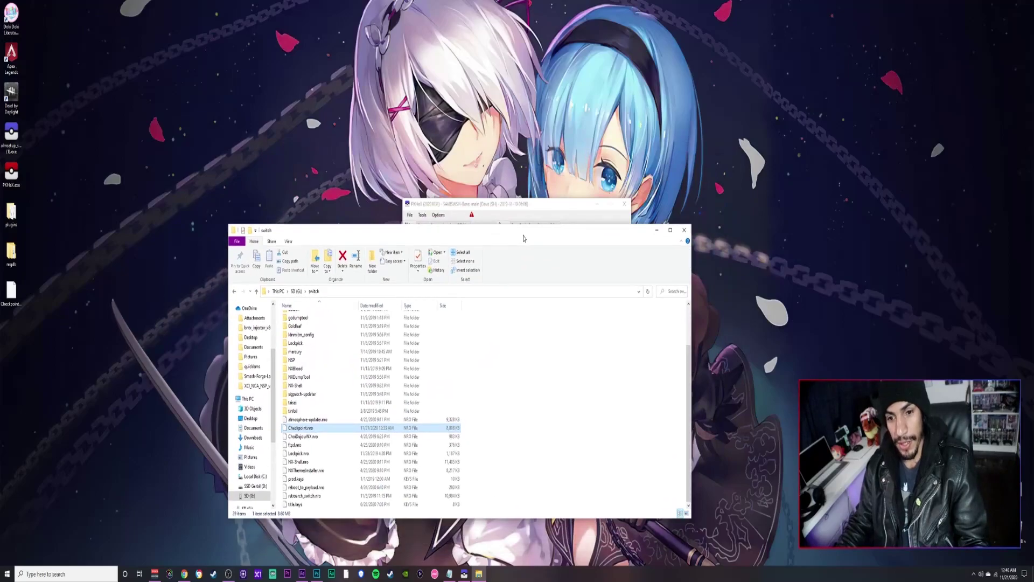
pyautogui.click(683, 231)
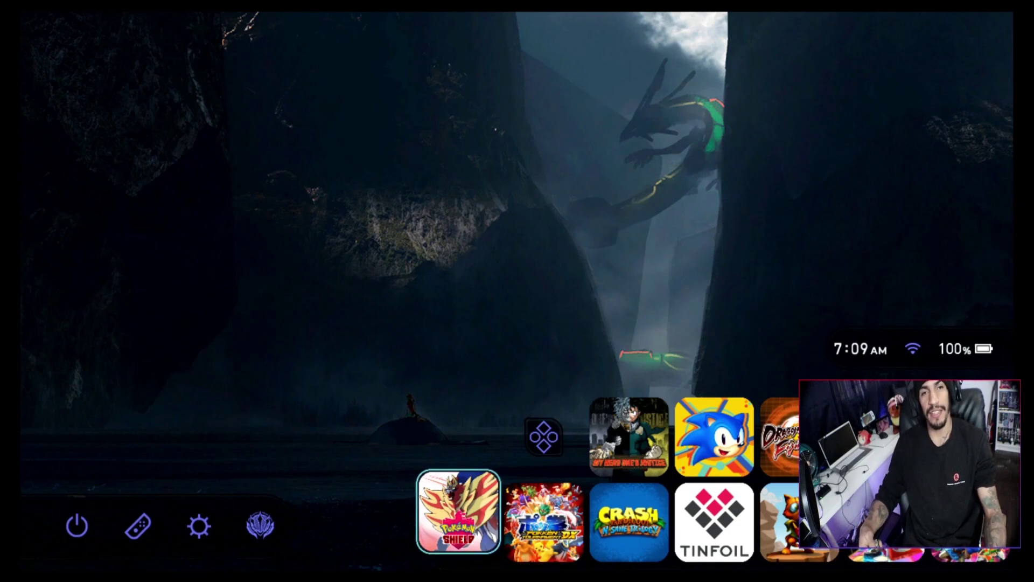
pyautogui.press('Right')
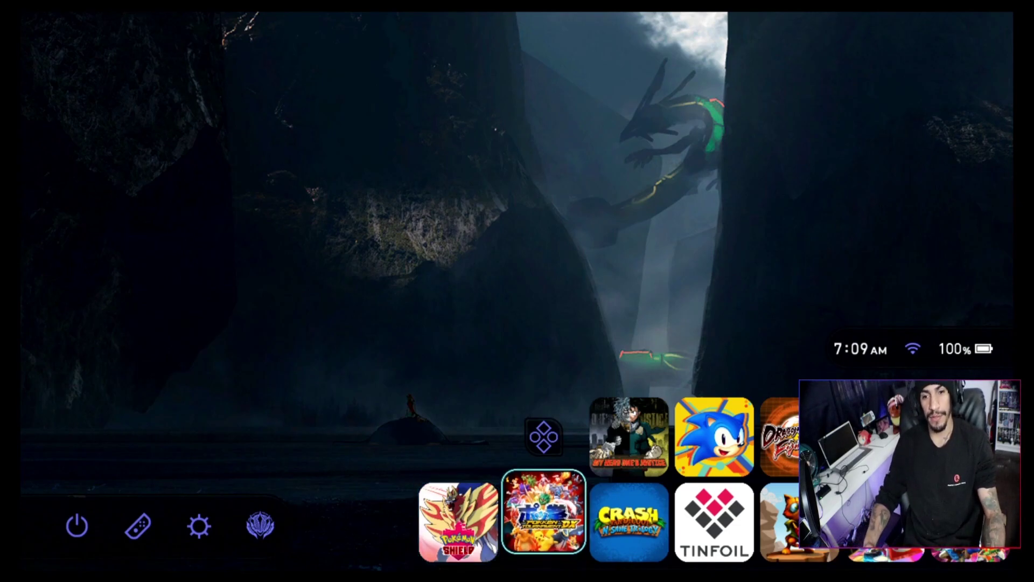
pyautogui.press('Left')
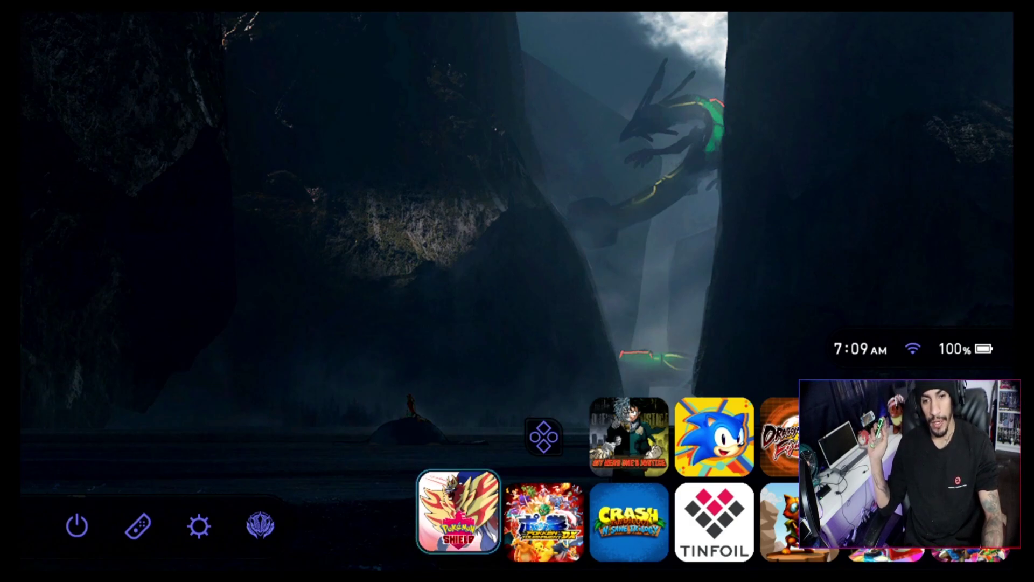
# On the Switch, launch Checkpoint and start a new backup of the Pokémon Shield save.
pyautogui.press('Return')
pyautogui.press('Return')
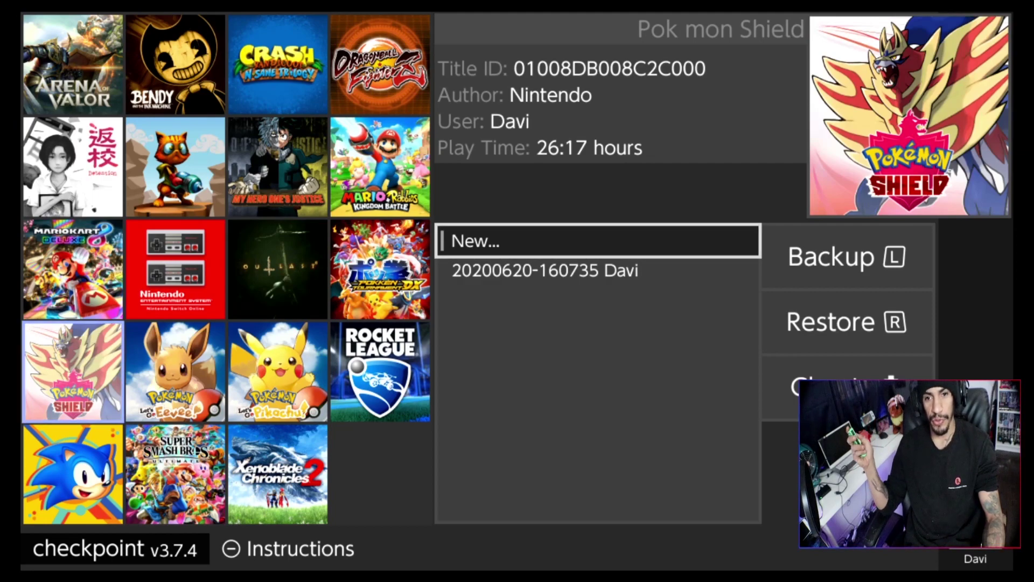
pyautogui.press('l')
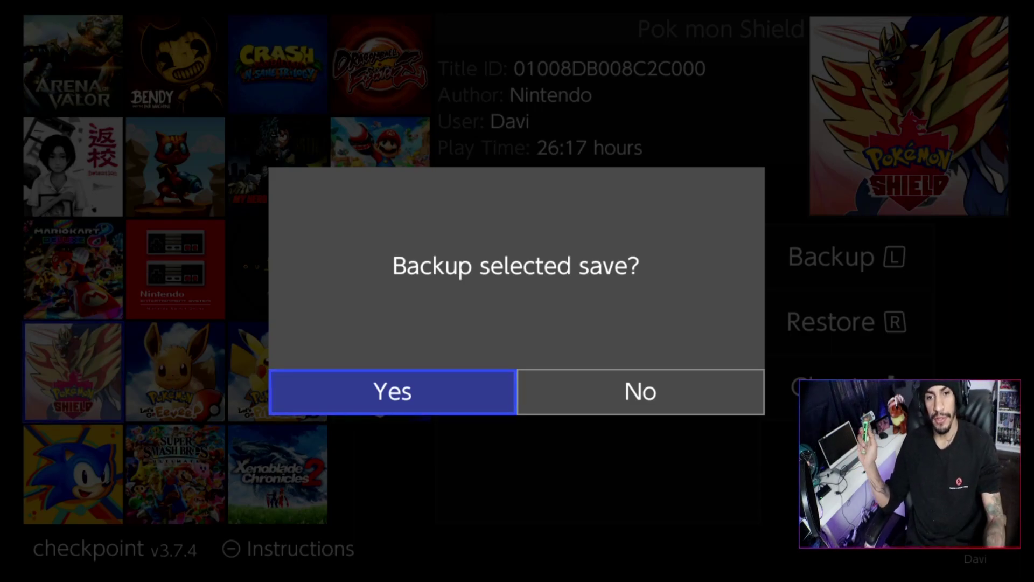
pyautogui.press('Return')
# Shorten the new backup's name to 20, save the backup and select it in the backup list.
pyautogui.press('BackSpace')
pyautogui.press('BackSpace')
pyautogui.press('BackSpace')
pyautogui.press('BackSpace')
pyautogui.press('BackSpace')
pyautogui.press('BackSpace')
pyautogui.press('BackSpace')
pyautogui.press('BackSpace')
pyautogui.press('BackSpace')
pyautogui.press('BackSpace')
pyautogui.press('BackSpace')
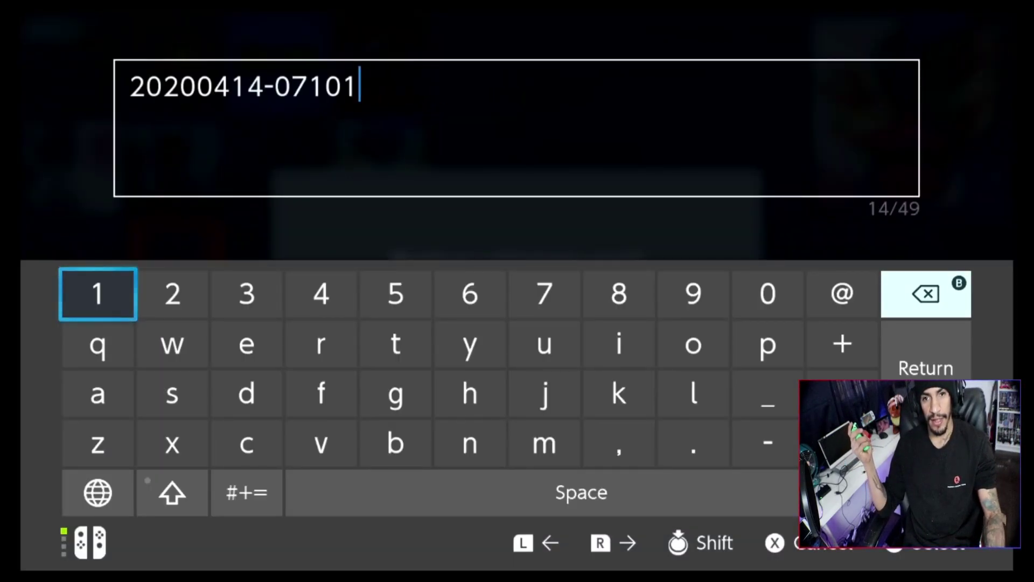
pyautogui.press('BackSpace')
pyautogui.press('BackSpace')
pyautogui.press('BackSpace')
pyautogui.press('BackSpace')
pyautogui.press('BackSpace')
pyautogui.press('BackSpace')
pyautogui.press('BackSpace')
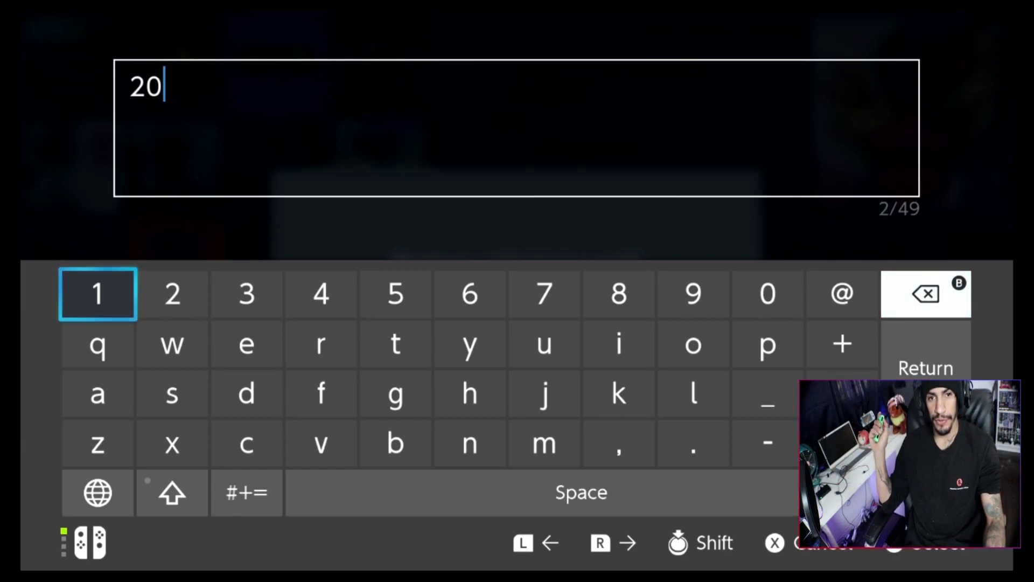
pyautogui.press('Escape')
pyautogui.press('l')
pyautogui.press('Return')
pyautogui.press('Return')
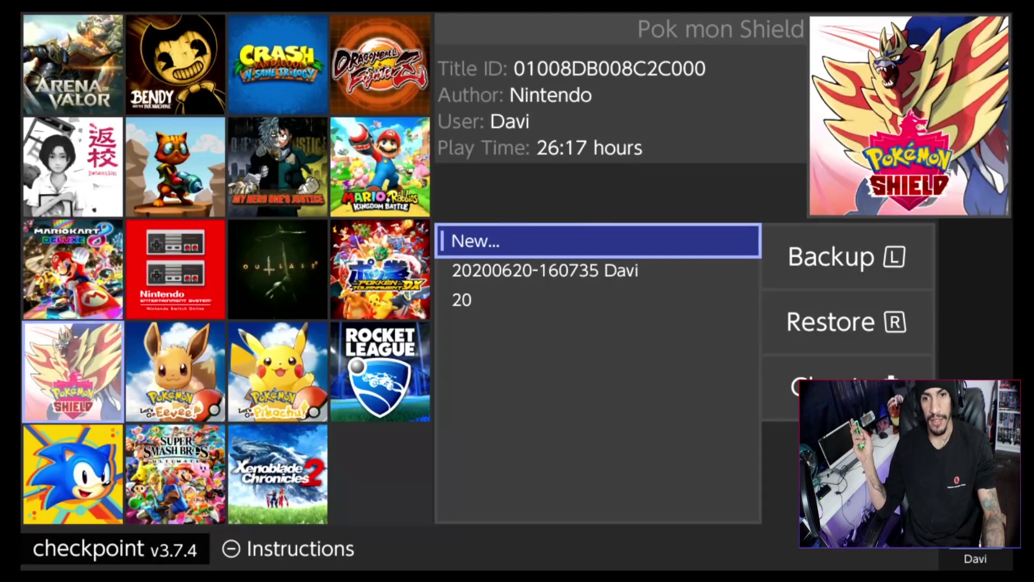
pyautogui.press('Down')
pyautogui.press('Down')
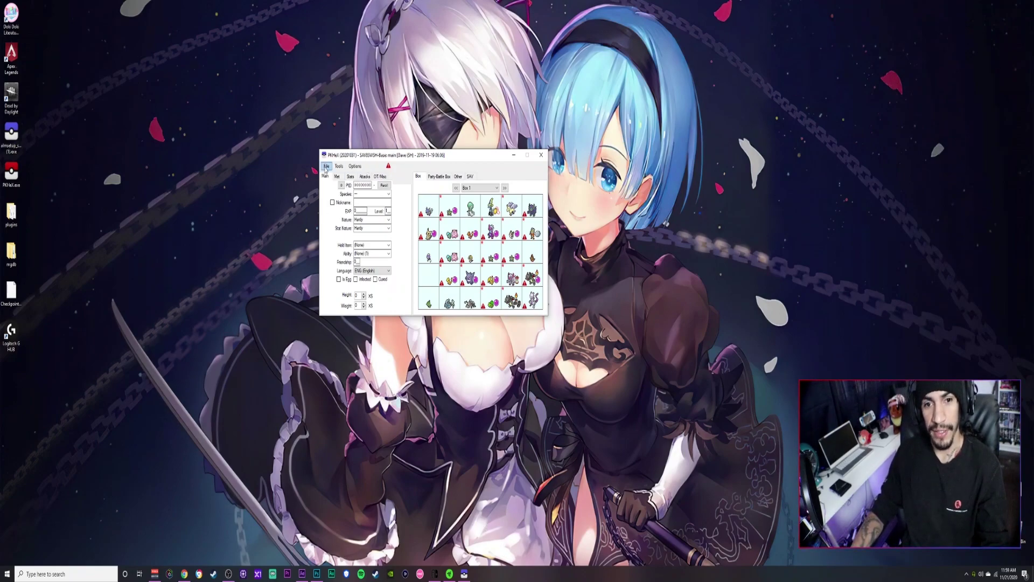
# Switch to PKHeX and browse for a save file to open in the SD card's switch/Checkpoint/saves folder.
pyautogui.click(326, 167)
pyautogui.click(337, 175)
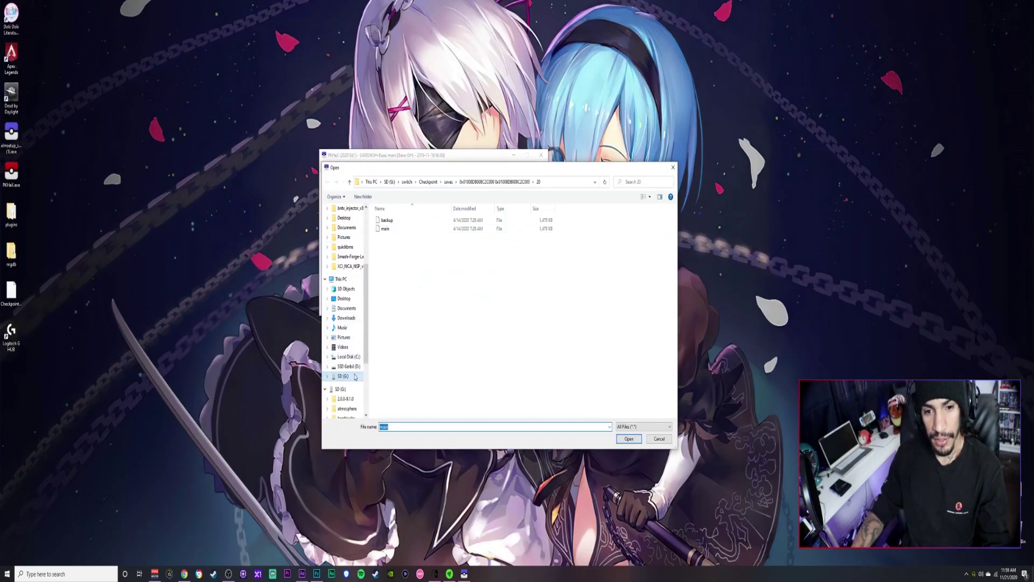
pyautogui.click(341, 377)
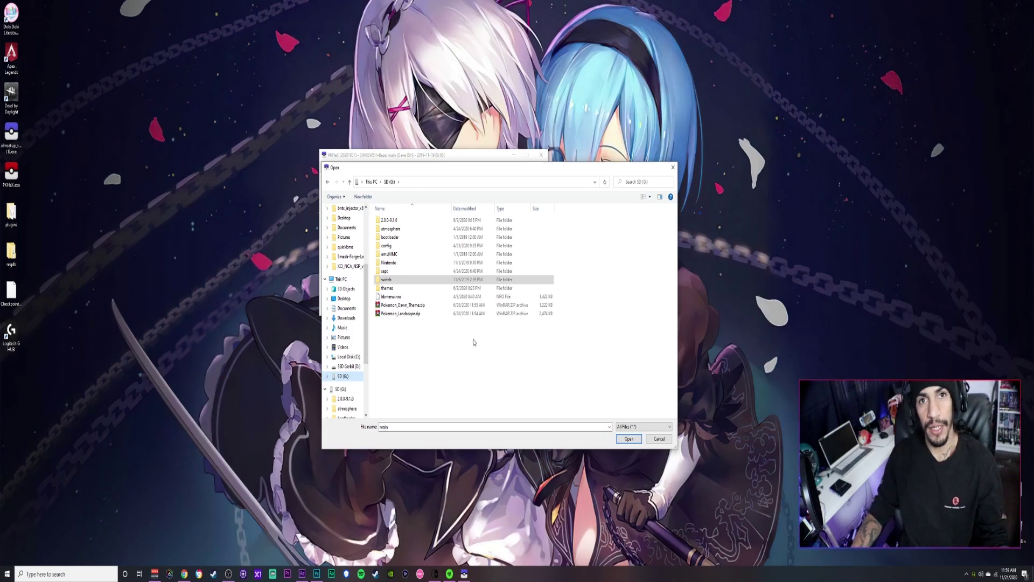
pyautogui.click(395, 280)
pyautogui.doubleClick(394, 280)
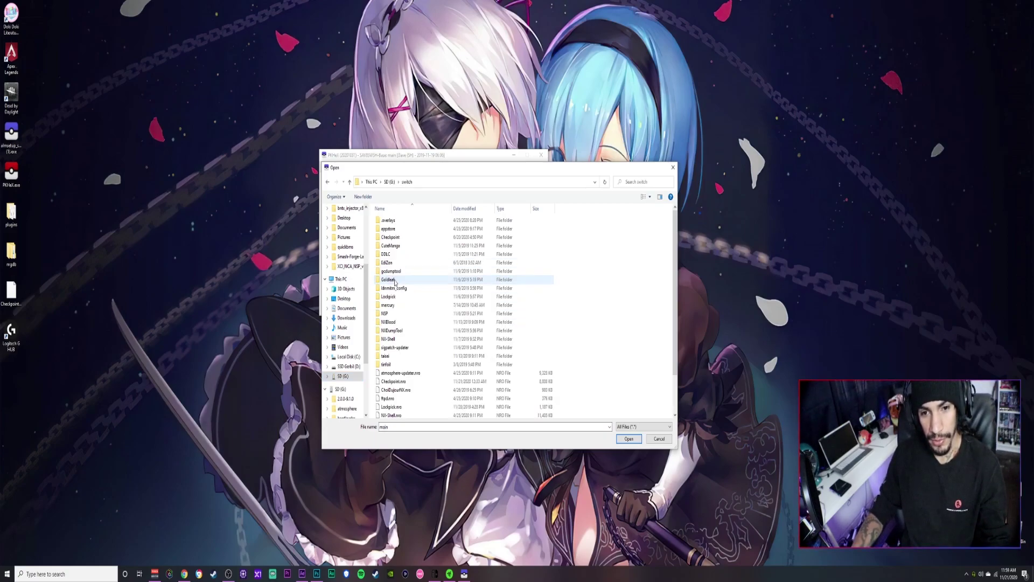
pyautogui.click(393, 239)
pyautogui.doubleClick(393, 240)
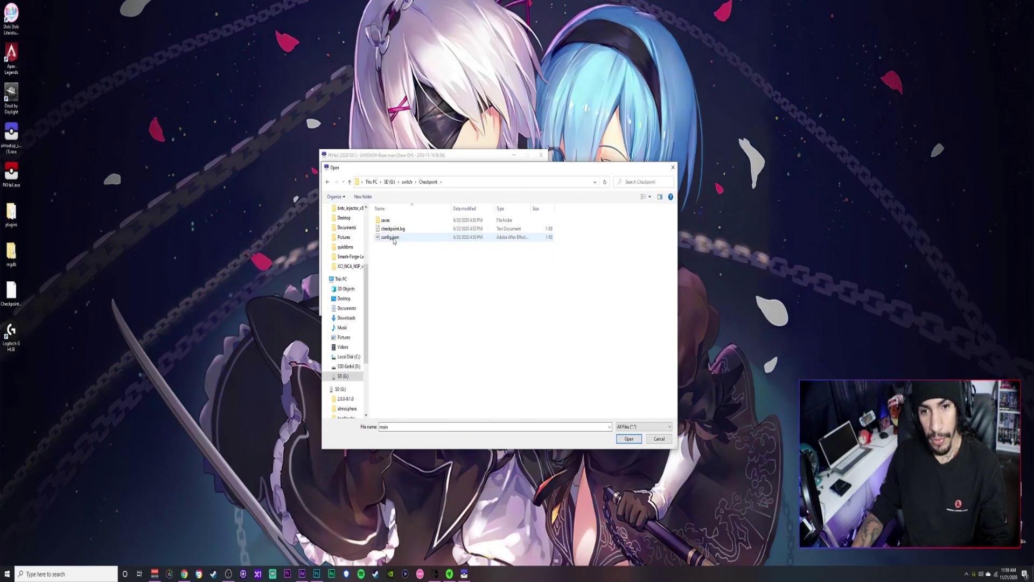
pyautogui.doubleClick(398, 228)
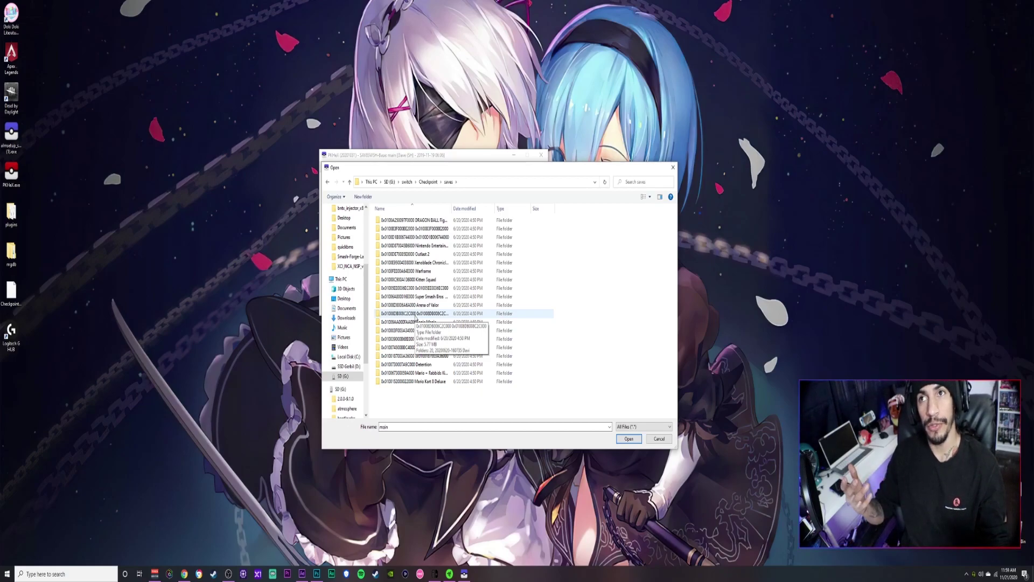
# Open the main save file from backup folder 20 inside the Pokémon Shield title folder starting with 0x01008DB008C2C000.
pyautogui.click(430, 314)
pyautogui.doubleClick(431, 315)
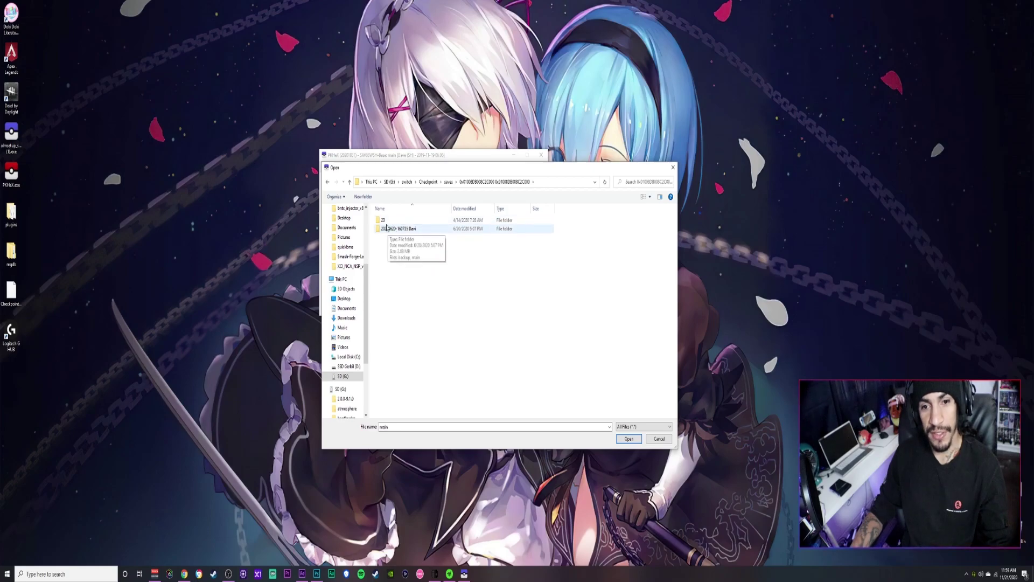
pyautogui.click(387, 230)
pyautogui.click(383, 221)
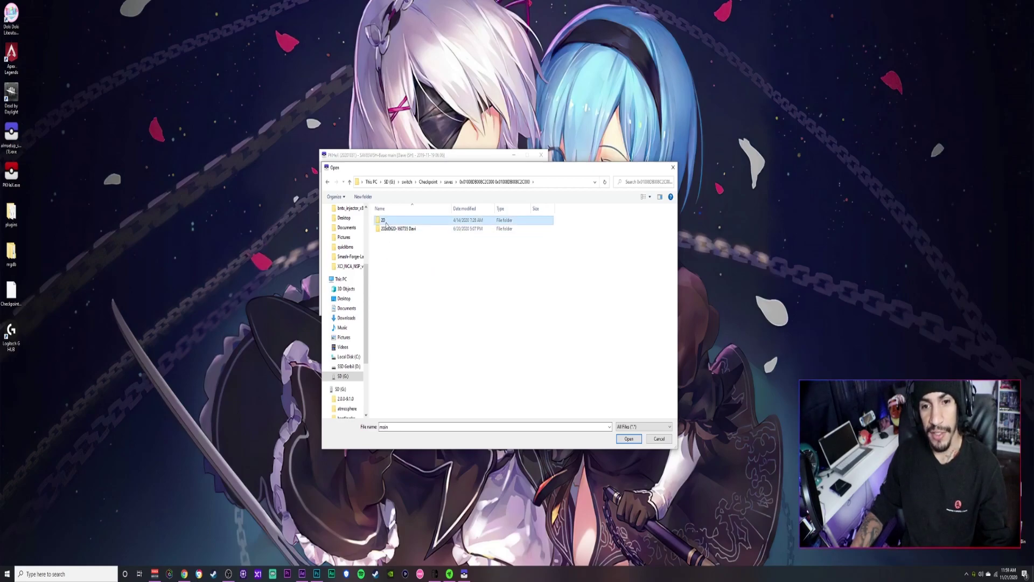
pyautogui.doubleClick(390, 222)
pyautogui.doubleClick(397, 229)
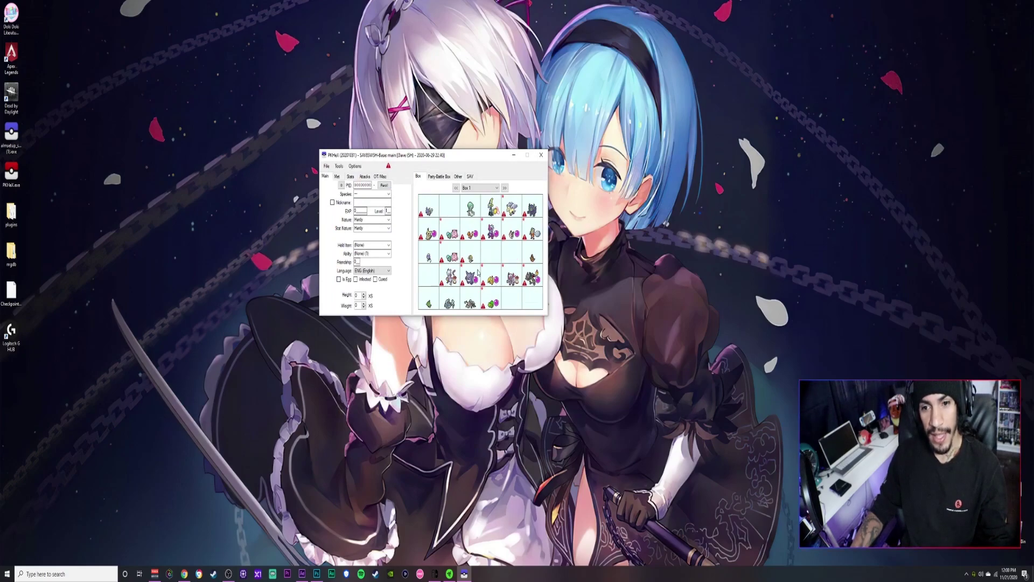
# Generate a Living Dex in the save with the Auto-Legality Mod.
pyautogui.moveTo(472, 238)
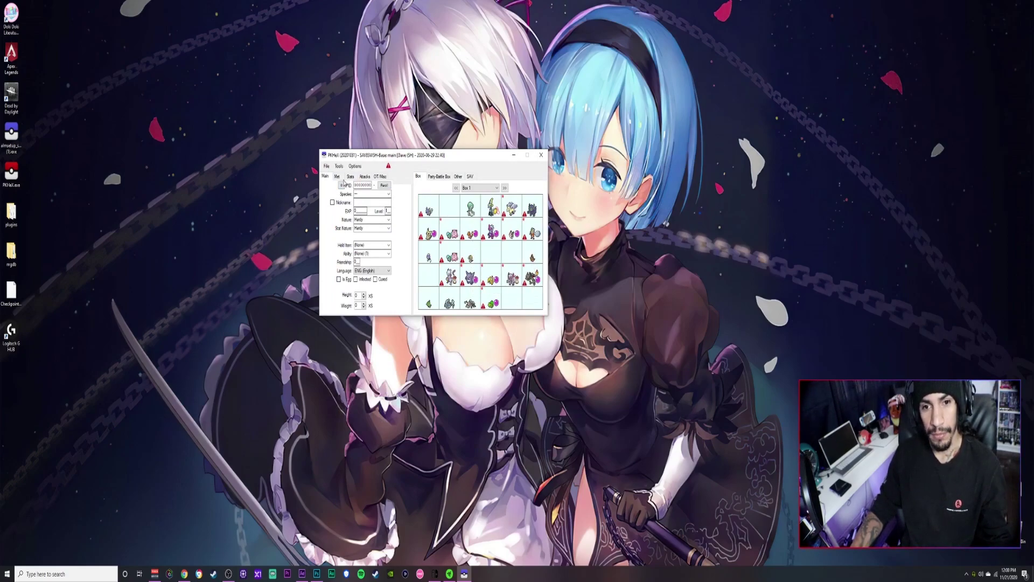
pyautogui.click(338, 167)
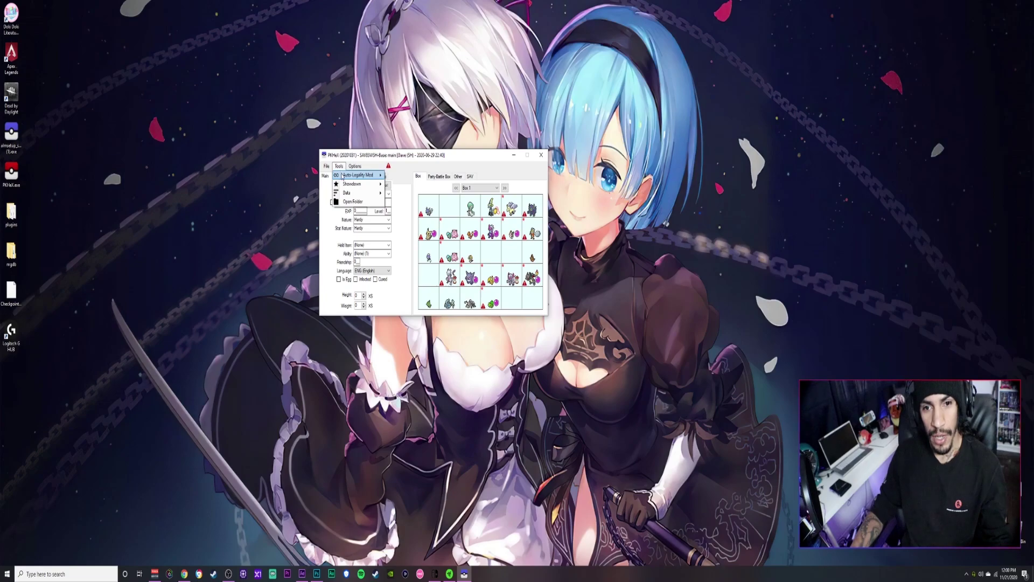
pyautogui.moveTo(356, 175)
pyautogui.click(415, 211)
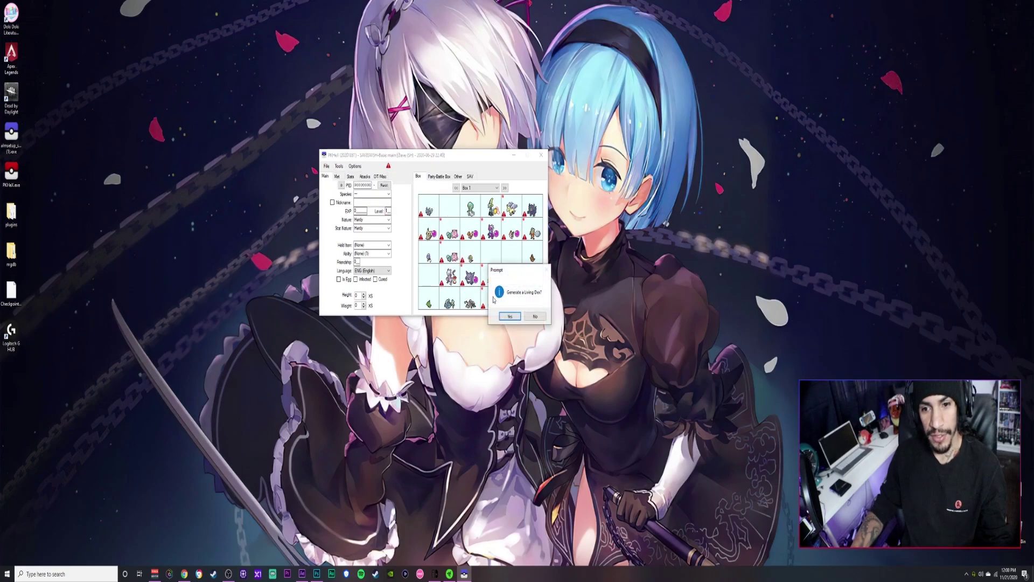
pyautogui.click(509, 316)
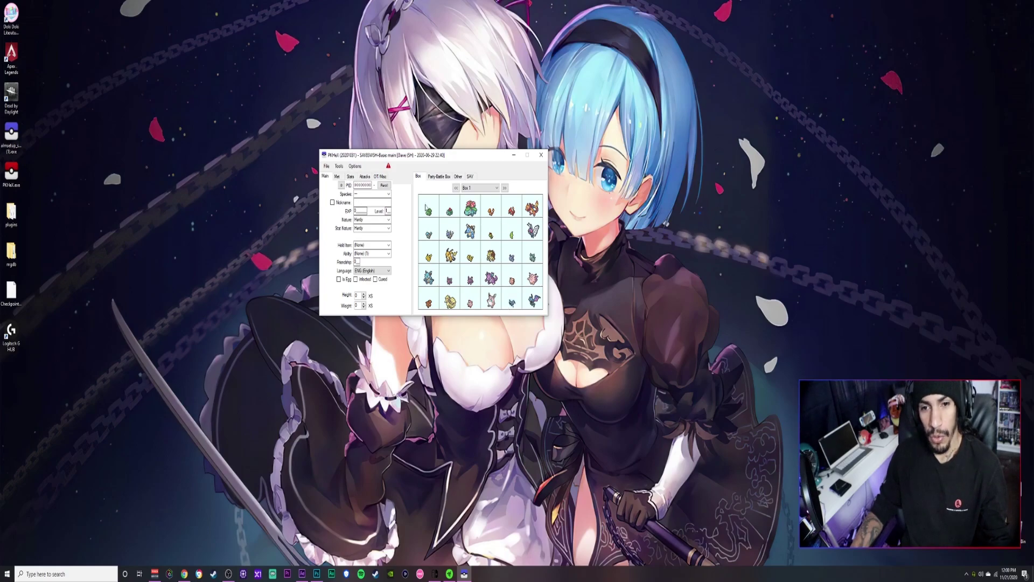
# Export the edited save as main into backup folder 20, replacing the existing file, and close PKHeX.
pyautogui.click(327, 166)
pyautogui.moveTo(330, 194)
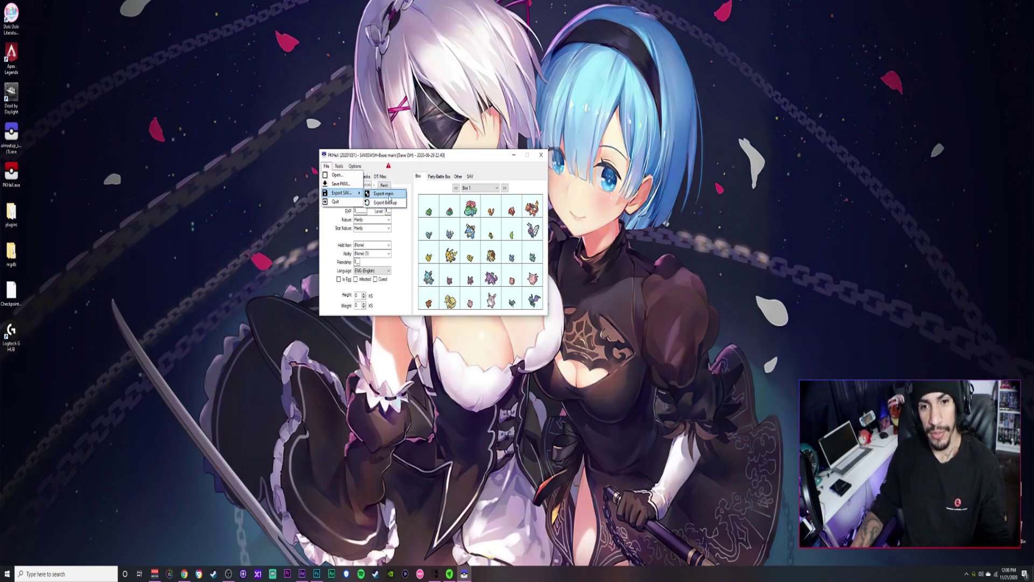
pyautogui.click(390, 197)
pyautogui.click(385, 231)
pyautogui.click(625, 443)
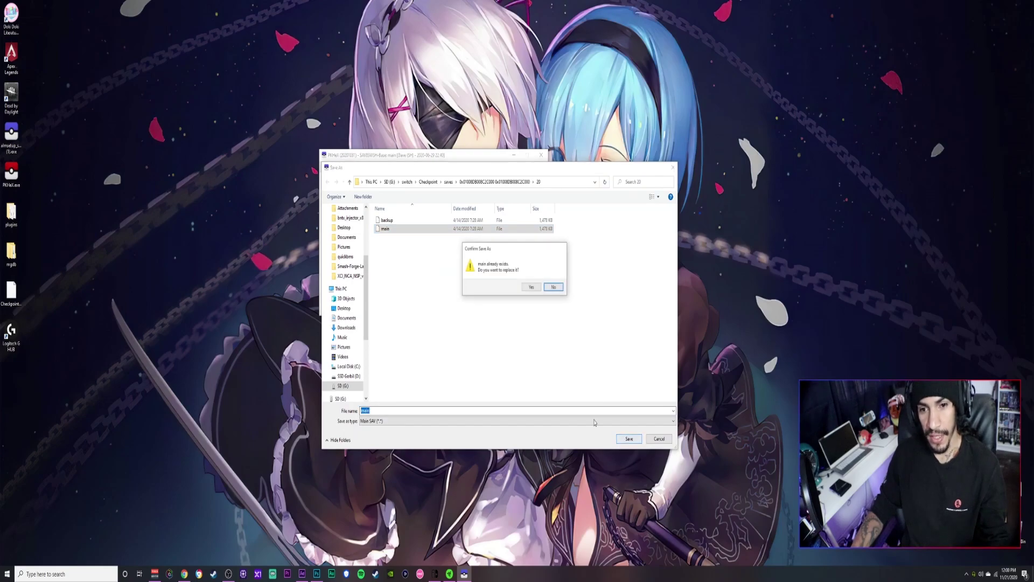
pyautogui.click(536, 291)
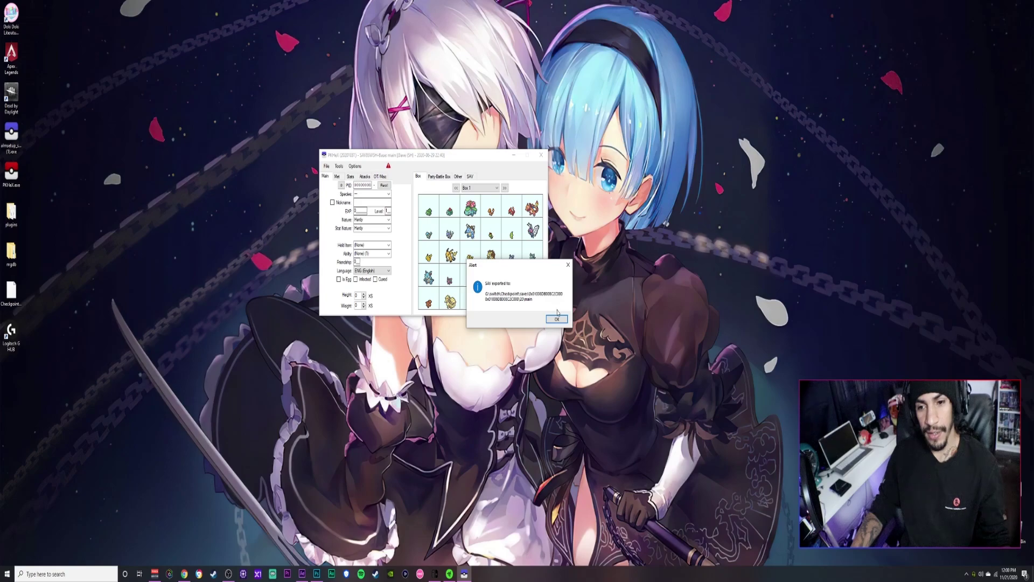
pyautogui.click(558, 321)
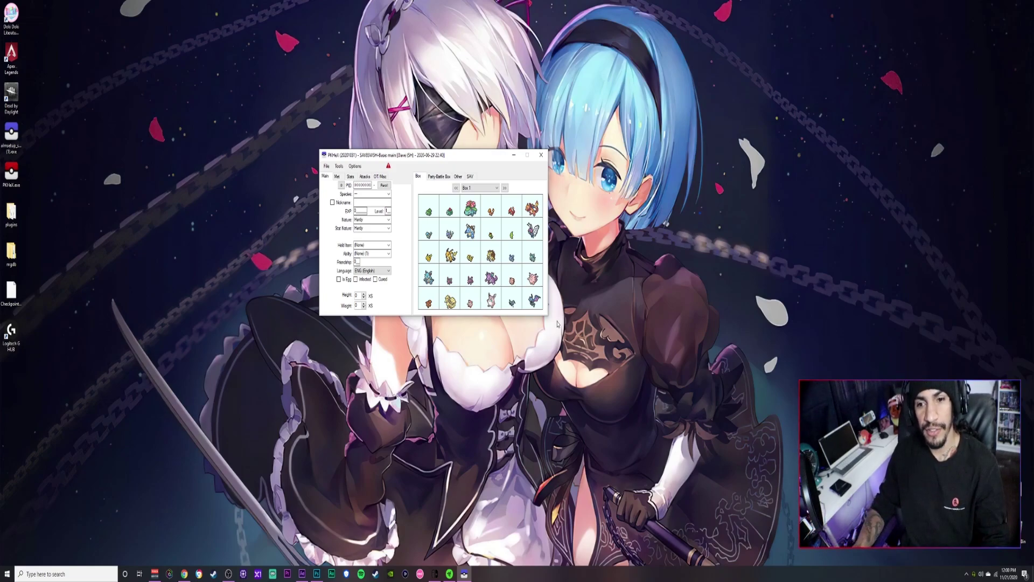
pyautogui.click(541, 156)
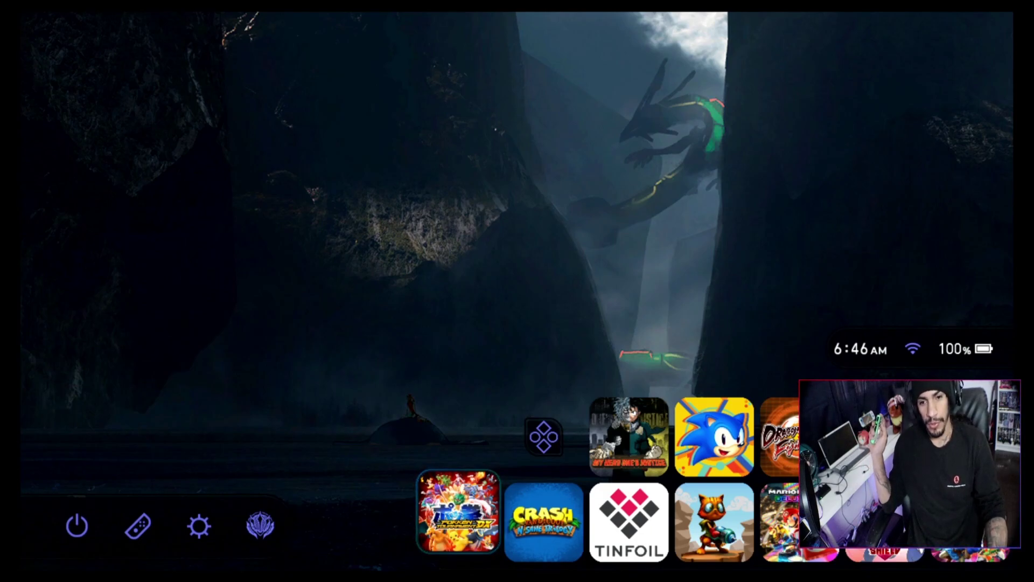
# On the Switch, launch Checkpoint from the homebrew menu and select backup 20 of Pokémon Shield.
pyautogui.press('Return')
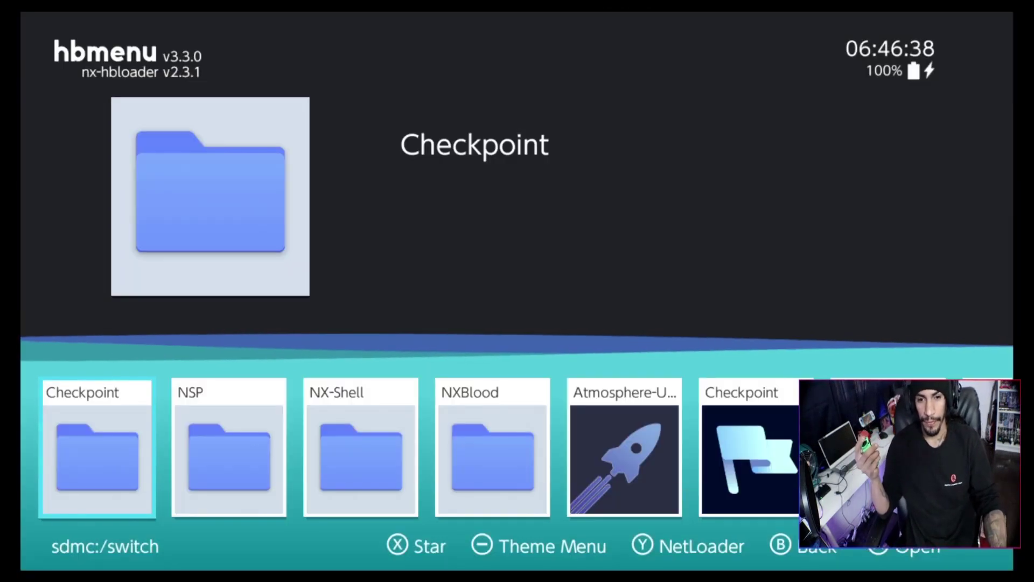
pyautogui.press('Right')
pyautogui.press('Right')
pyautogui.press('Right')
pyautogui.press('Right')
pyautogui.press('Right')
pyautogui.press('Return')
pyautogui.press('Down')
pyautogui.press('Down')
pyautogui.press('Down')
pyautogui.press('Return')
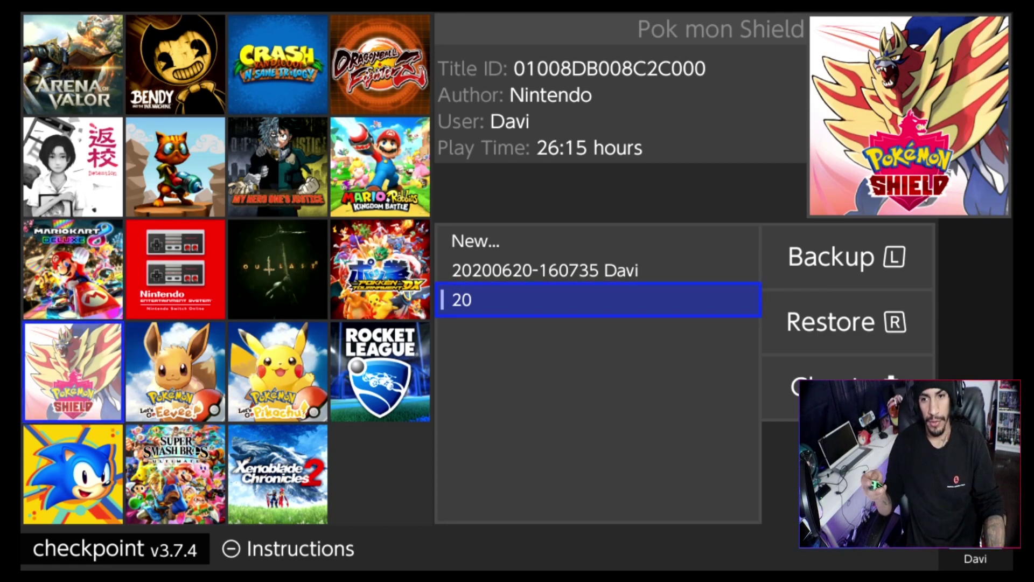
# Restore backup 20 to the Pokémon Shield save and return to the Switch home screen.
pyautogui.press('r')
pyautogui.press('Return')
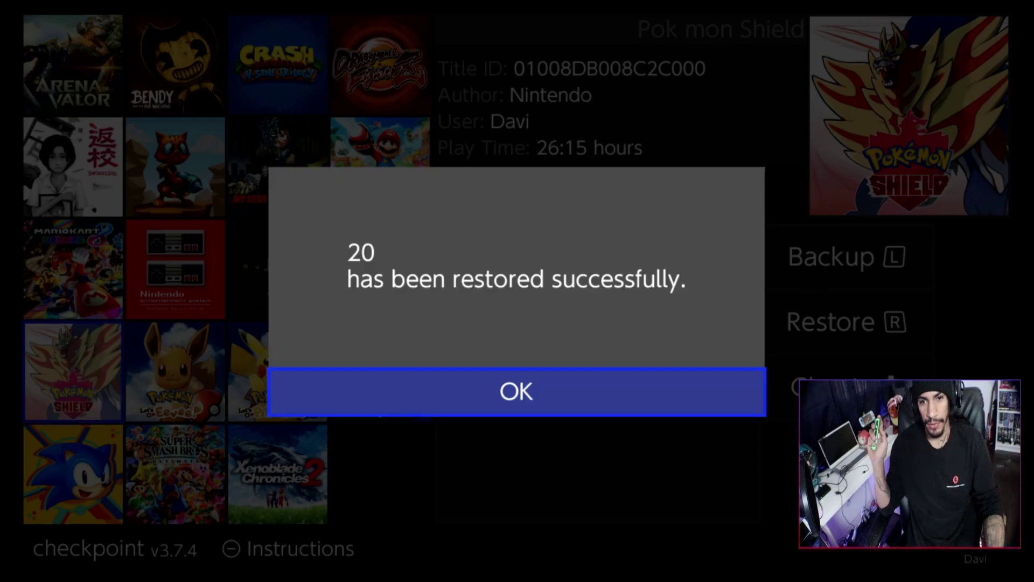
pyautogui.press('Return')
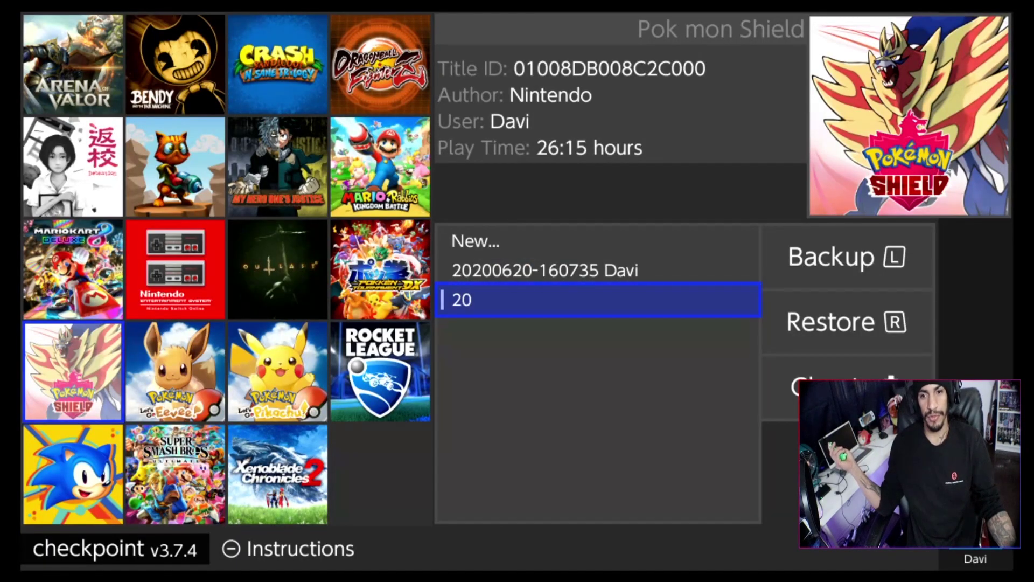
pyautogui.press('Home')
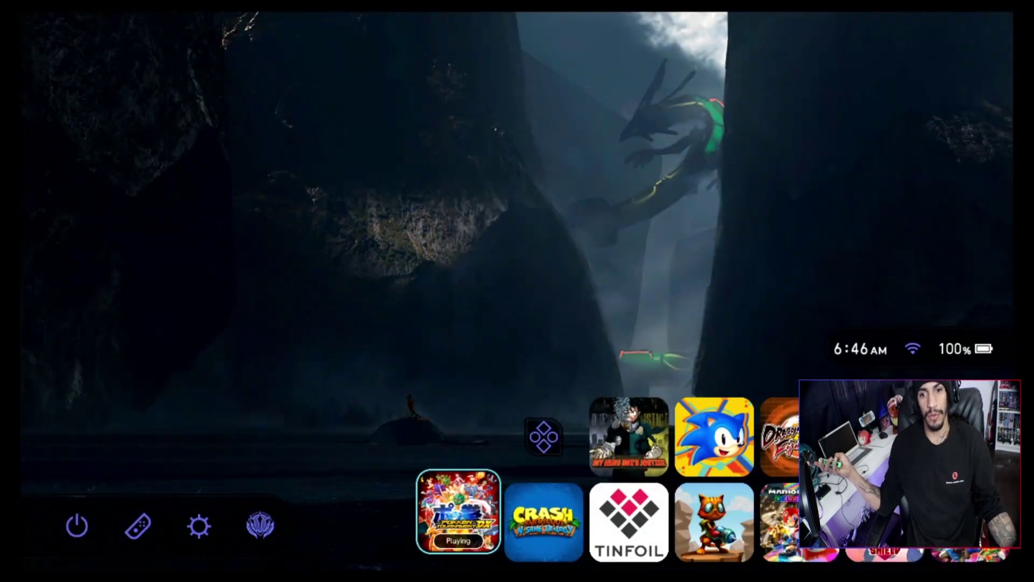